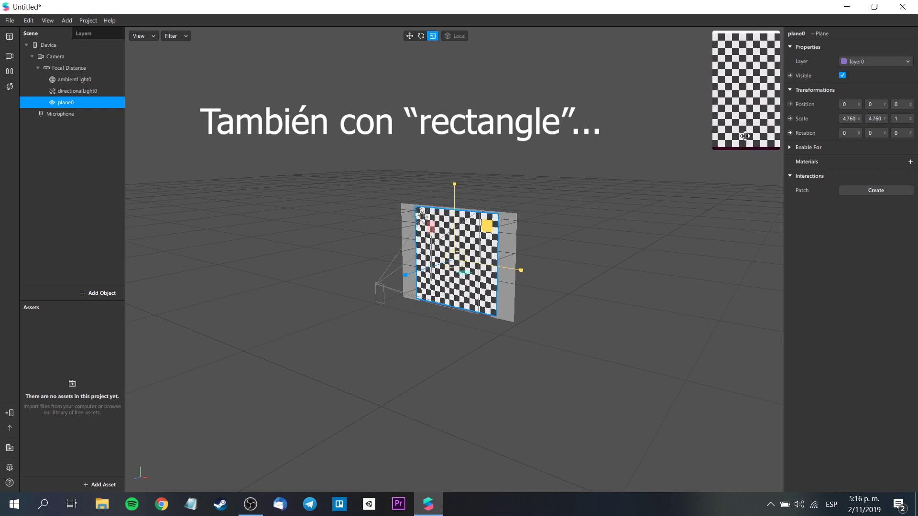
# Step: Scale plane0 to about 6.567 in X and 5.021 in Y so it covers the camera view
pyautogui.moveTo(521, 271); pyautogui.dragTo(548, 271)
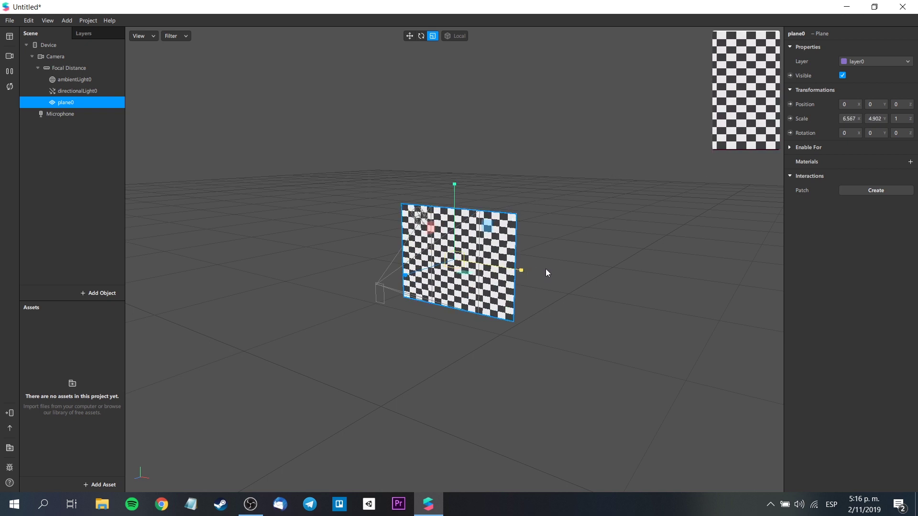
pyautogui.moveTo(456, 182); pyautogui.dragTo(455, 180)
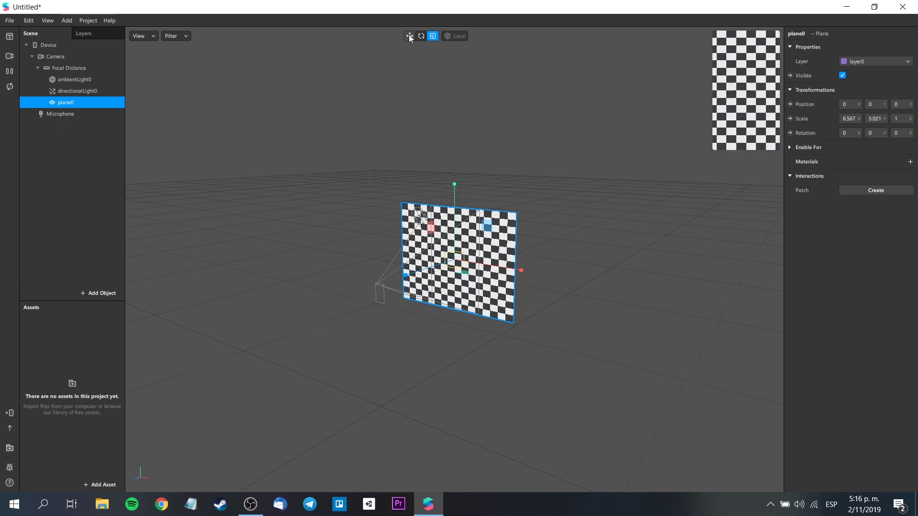
# Step: Create a new material on plane0 and set its shader type to Face Paint
pyautogui.click(911, 163)
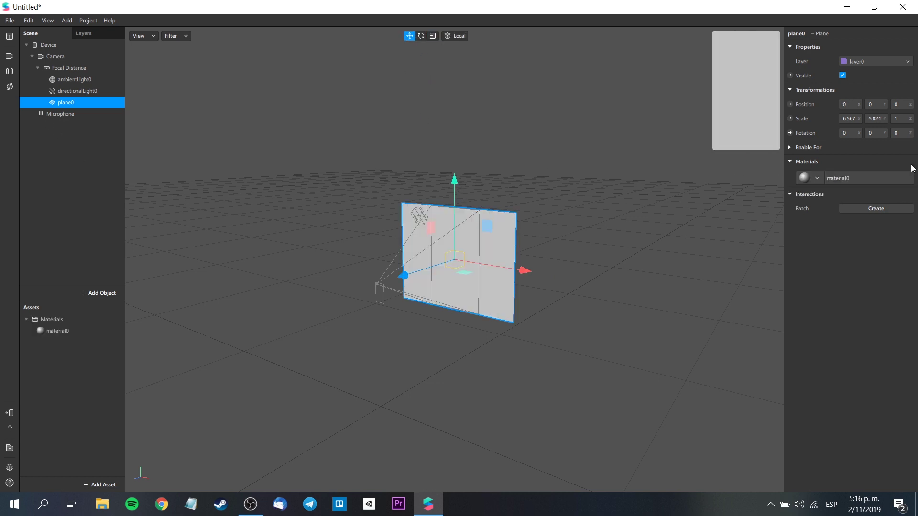
pyautogui.click(85, 332)
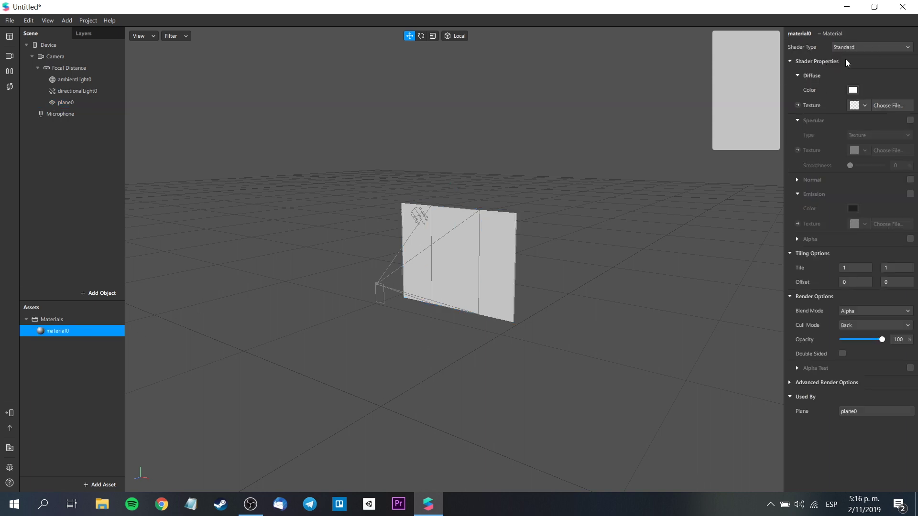
pyautogui.click(905, 48)
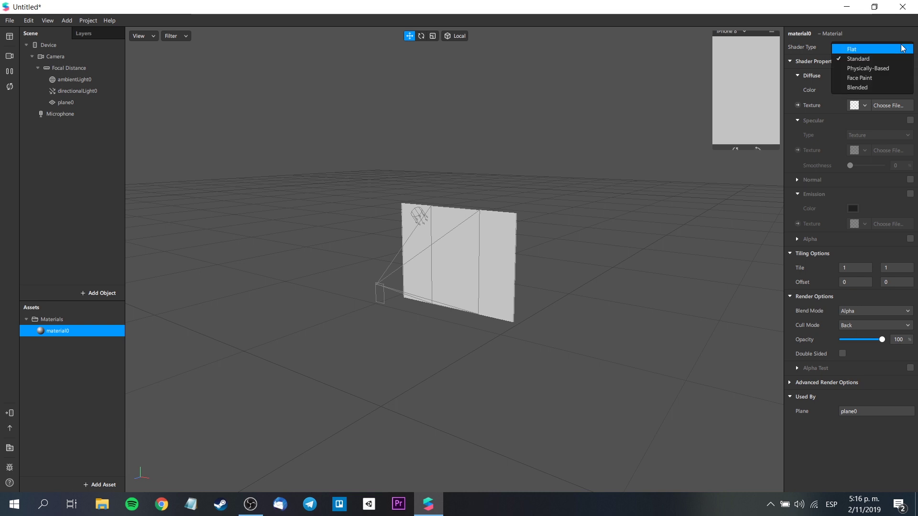
pyautogui.click(882, 76)
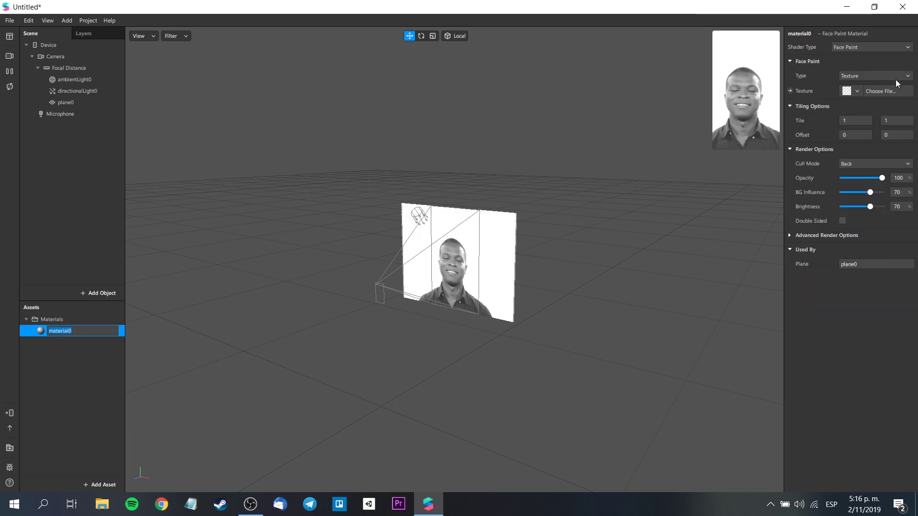
# Step: Set material0's face paint type to Color in white (#ffffff), with BG Influence and Brightness at 100%
pyautogui.click(860, 77)
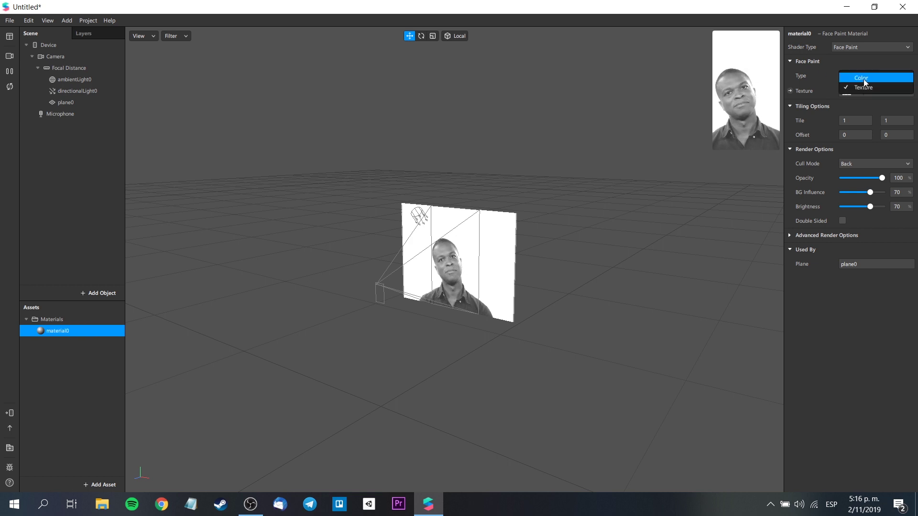
pyautogui.click(863, 78)
pyautogui.click(845, 89)
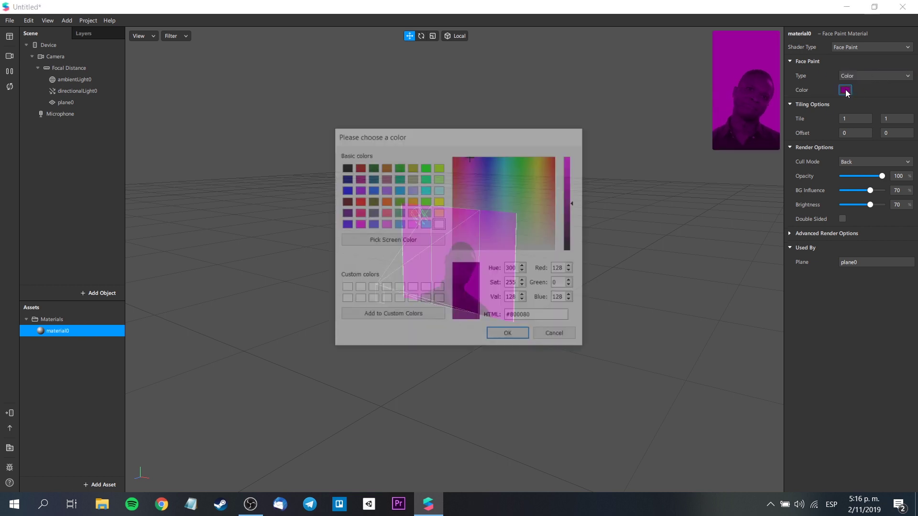
pyautogui.click(439, 225)
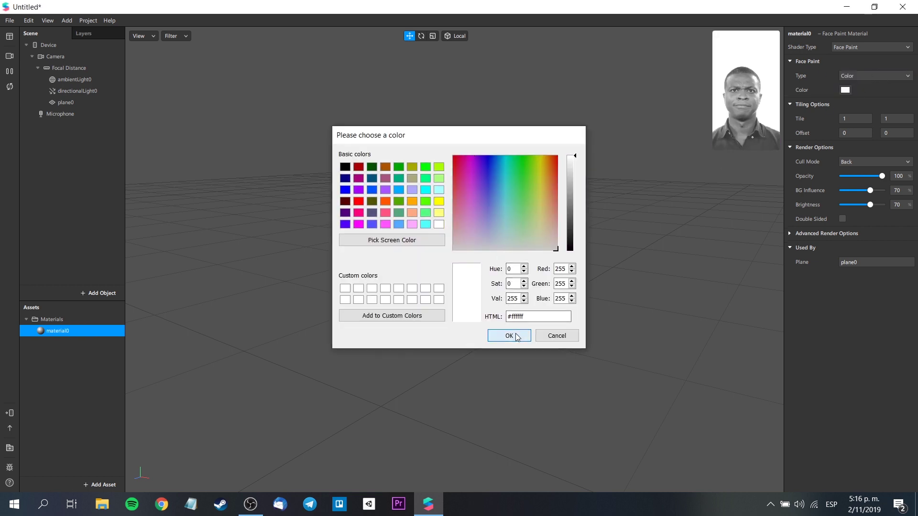
pyautogui.click(516, 337)
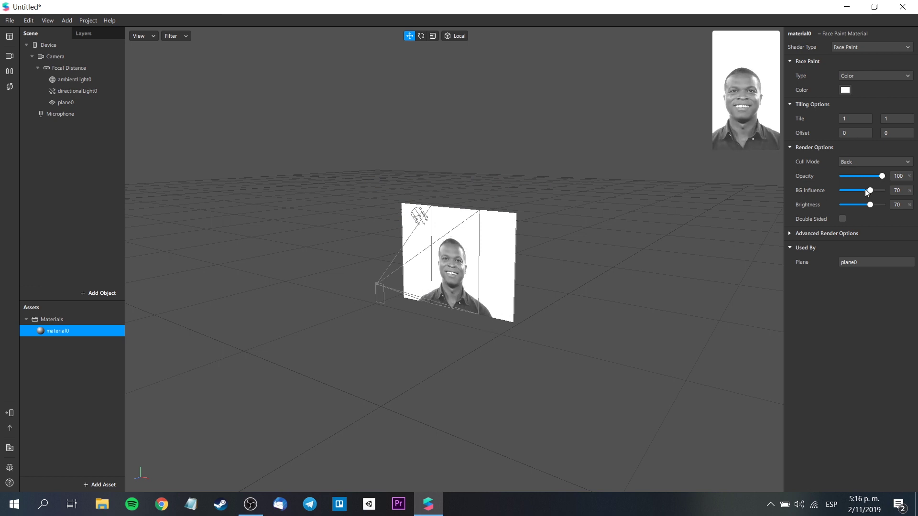
pyautogui.moveTo(866, 189); pyautogui.dragTo(882, 206)
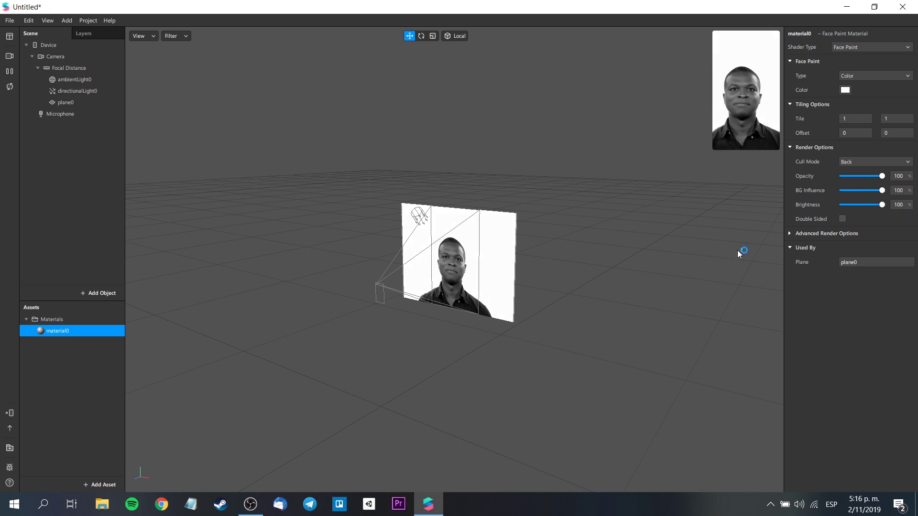
# Step: Enlarge the device preview and check plane0's visibility setting
pyautogui.moveTo(716, 149)
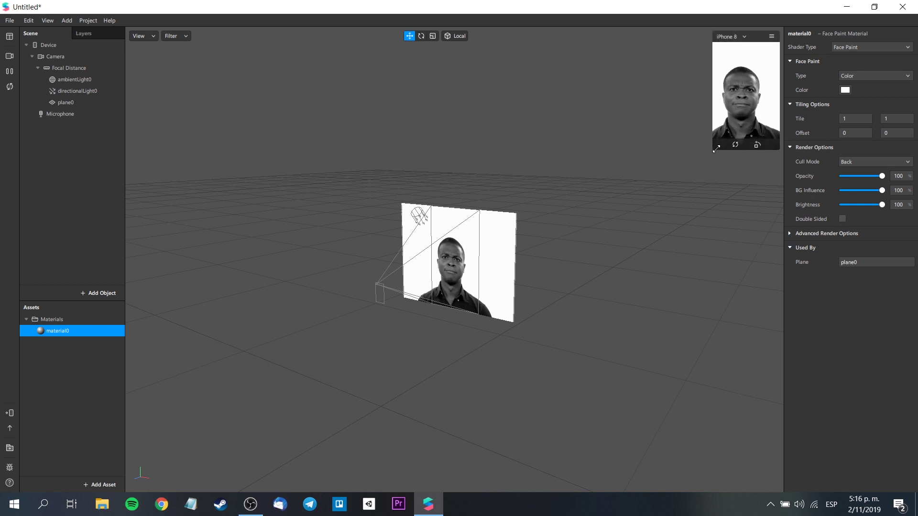
pyautogui.moveTo(712, 150); pyautogui.dragTo(688, 194)
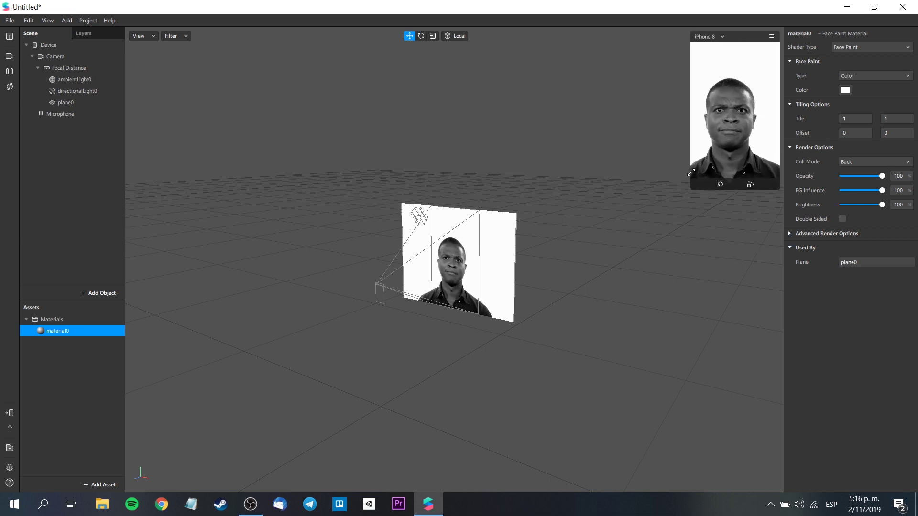
pyautogui.click(82, 103)
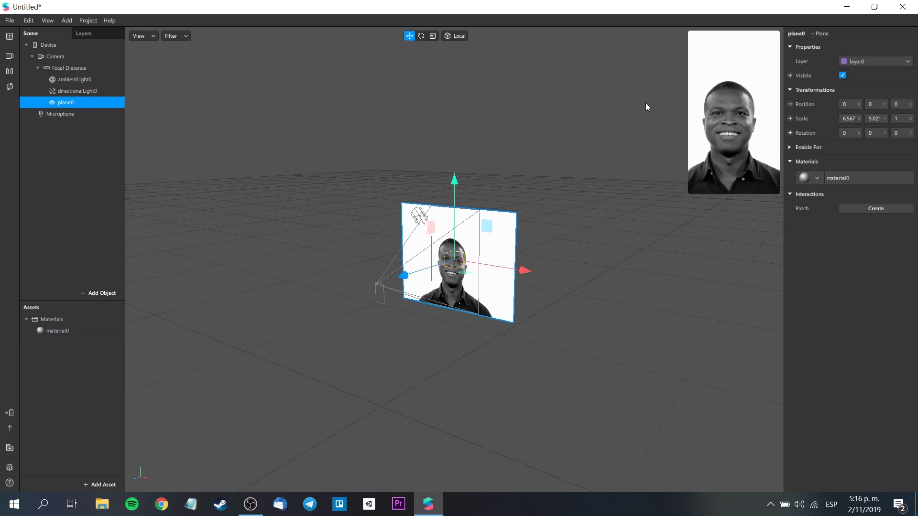
pyautogui.click(843, 76)
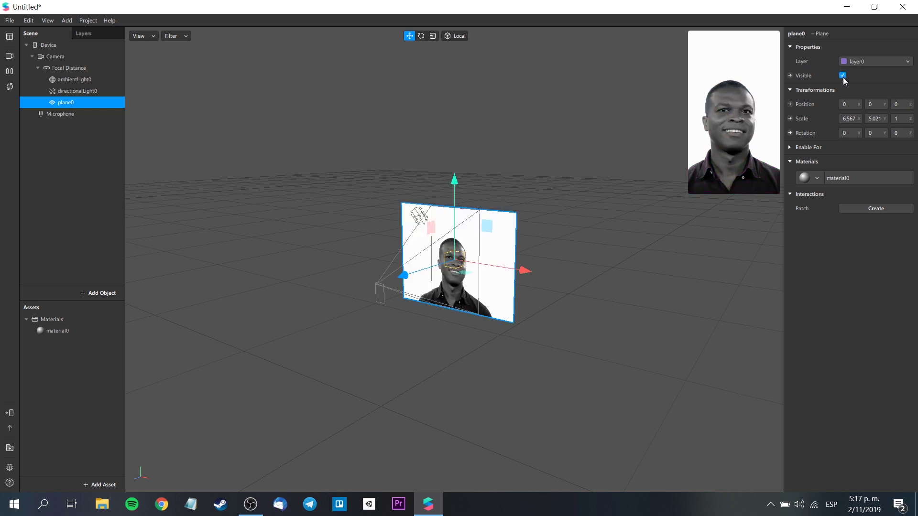
pyautogui.click(88, 190)
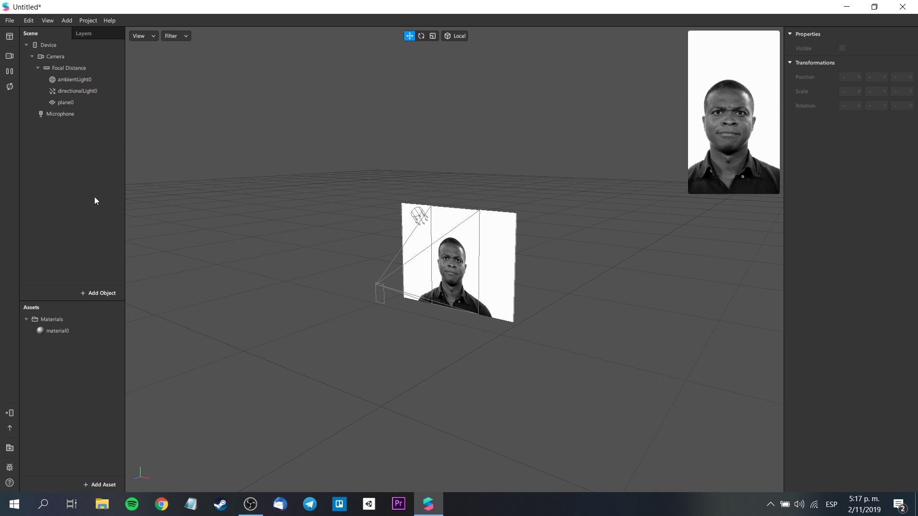
# Step: Add a Face Tracker to the scene
pyautogui.click(118, 295)
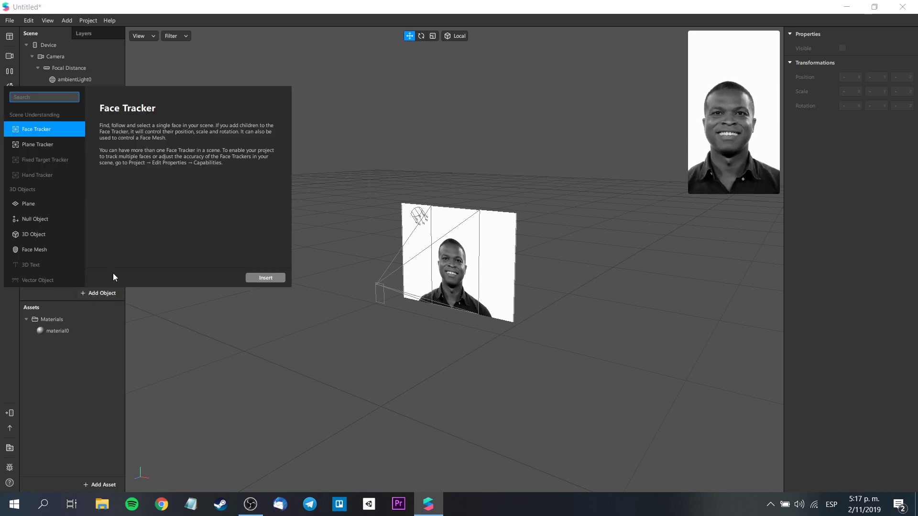
pyautogui.click(49, 131)
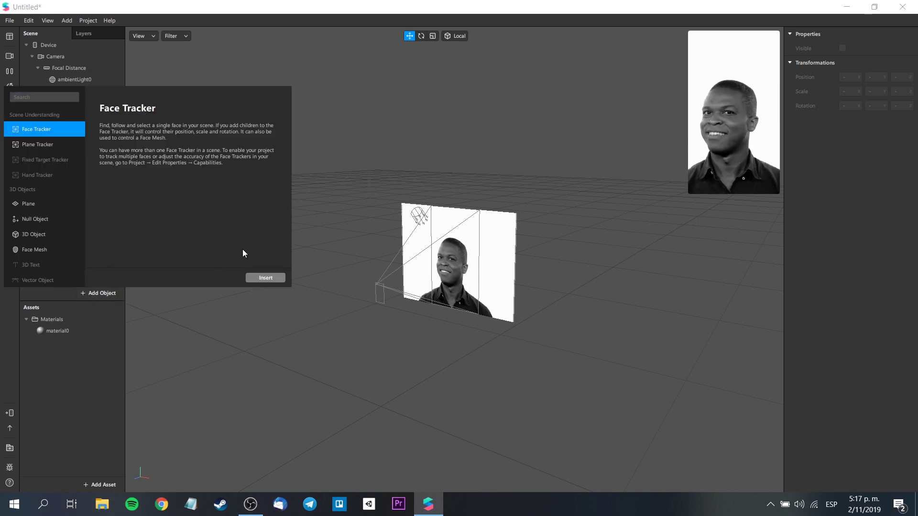
pyautogui.click(257, 278)
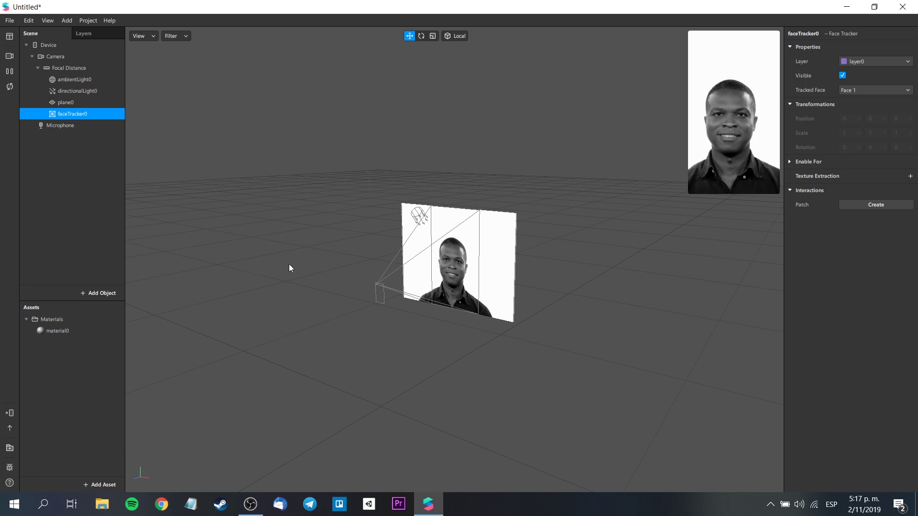
# Step: Add a second plane and nest it under the face tracker
pyautogui.click(105, 294)
pyautogui.click(32, 203)
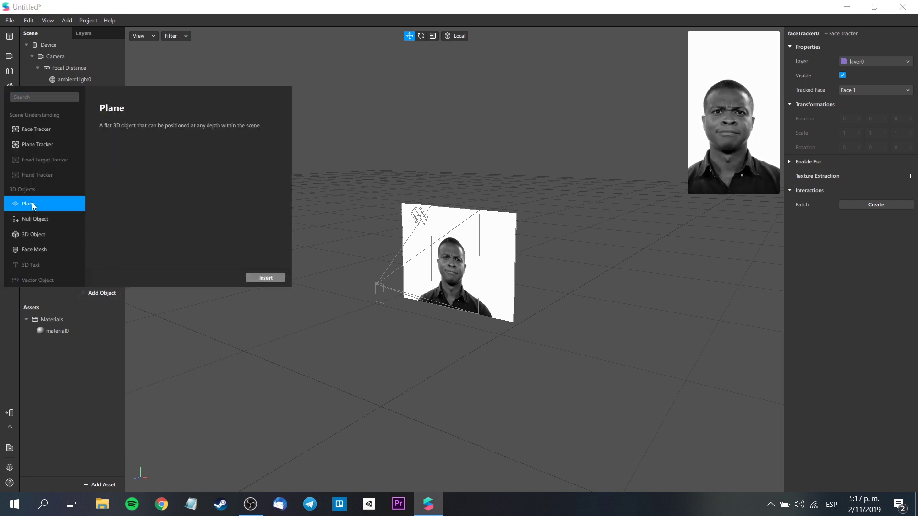
pyautogui.click(266, 277)
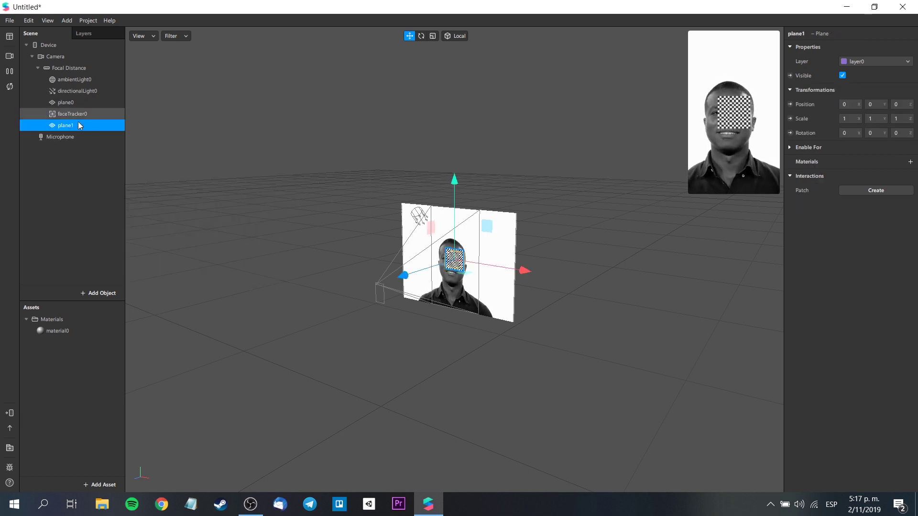
pyautogui.moveTo(82, 114); pyautogui.dragTo(81, 113)
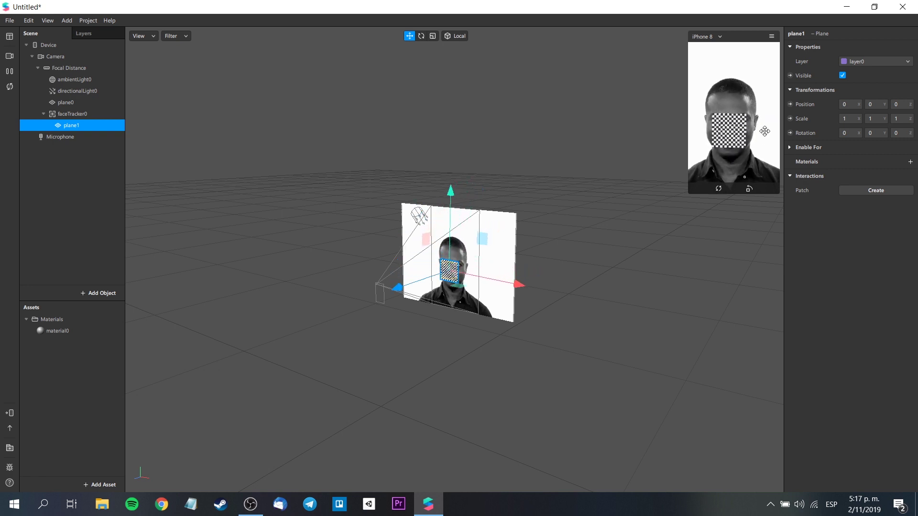
# Step: Create a new material on plane1 and rename it TV
pyautogui.click(910, 162)
pyautogui.click(881, 193)
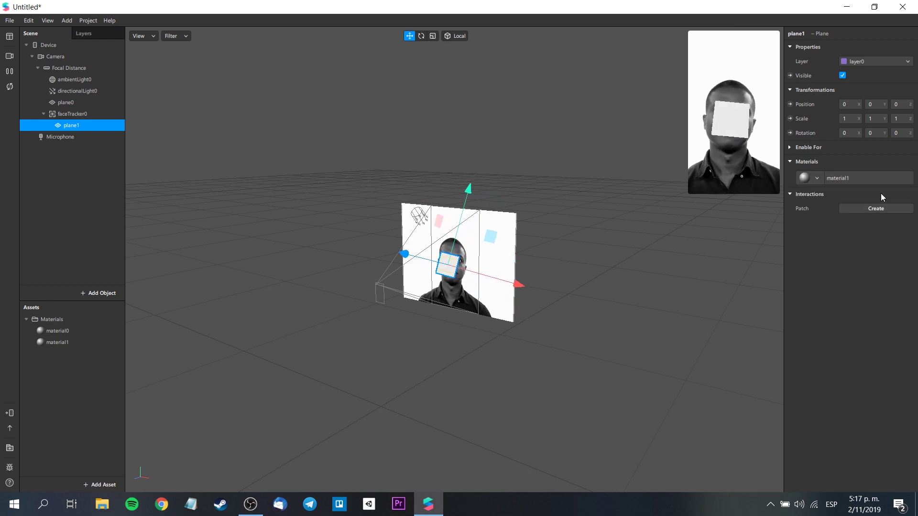
pyautogui.click(53, 342)
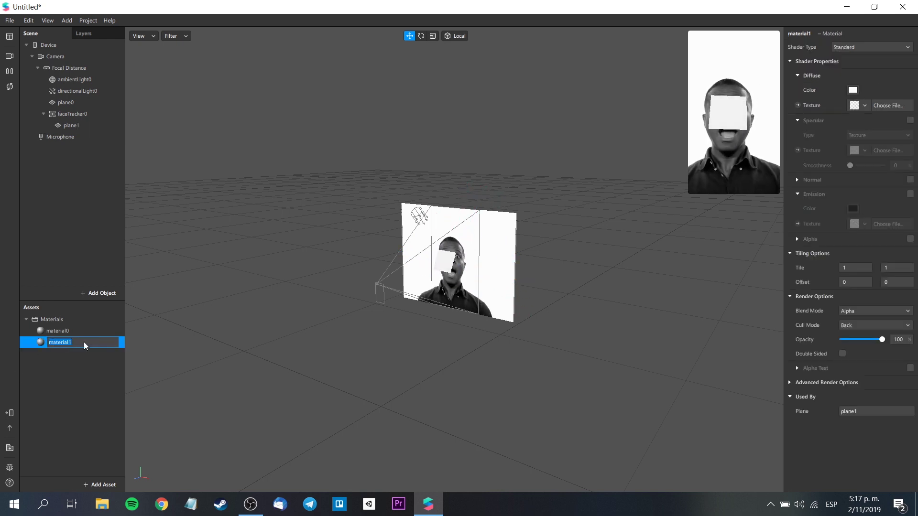
pyautogui.doubleClick(85, 342)
pyautogui.write('TV')
pyautogui.click(53, 361)
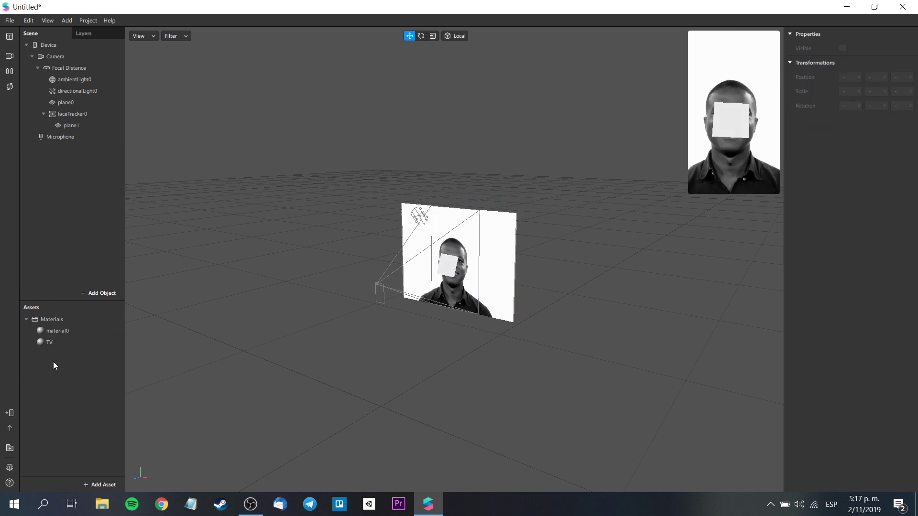
# Step: Import TV.png as a new diffuse texture for the TV material
pyautogui.click(53, 344)
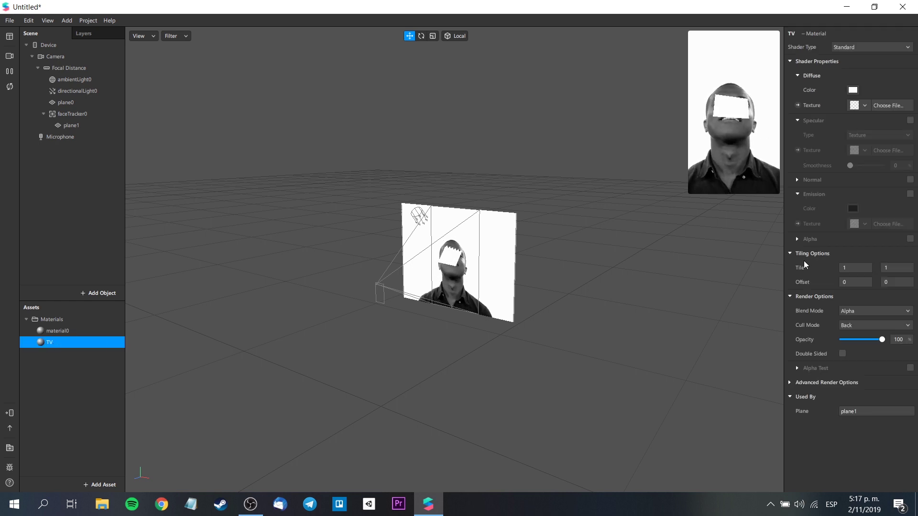
pyautogui.click(866, 103)
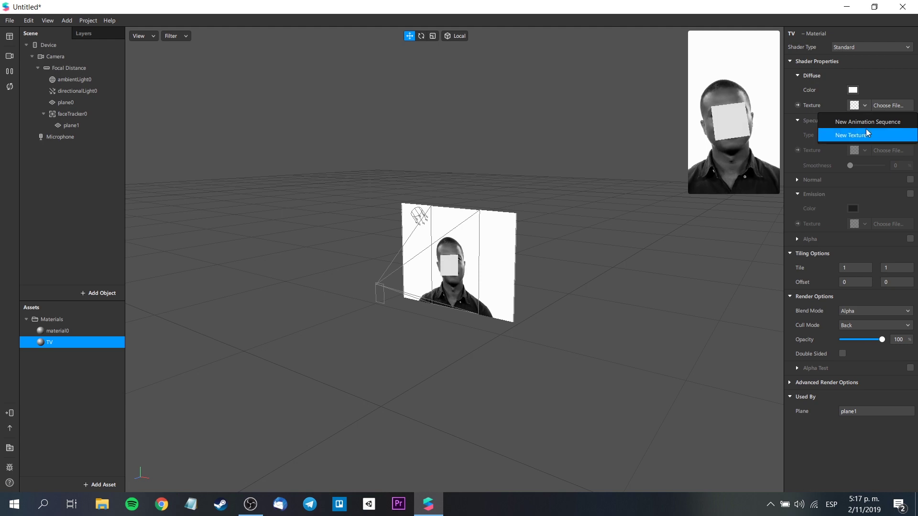
pyautogui.click(865, 134)
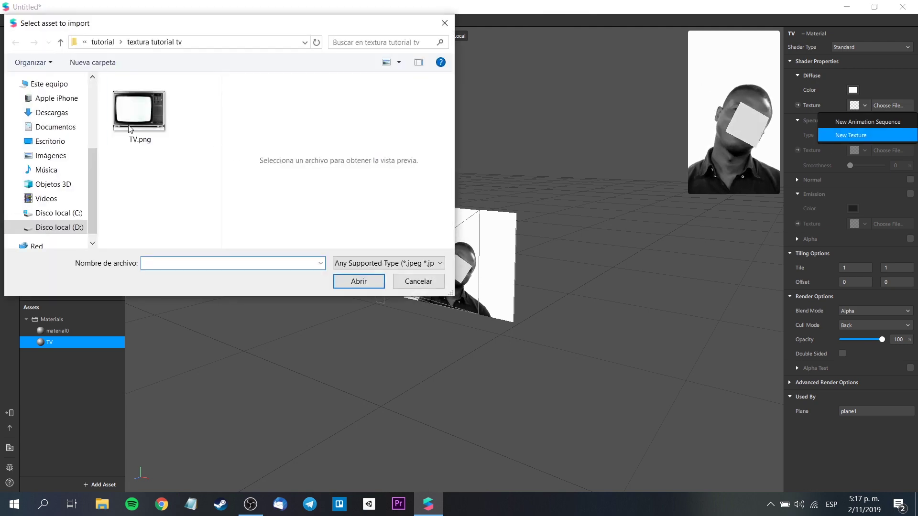
pyautogui.click(123, 124)
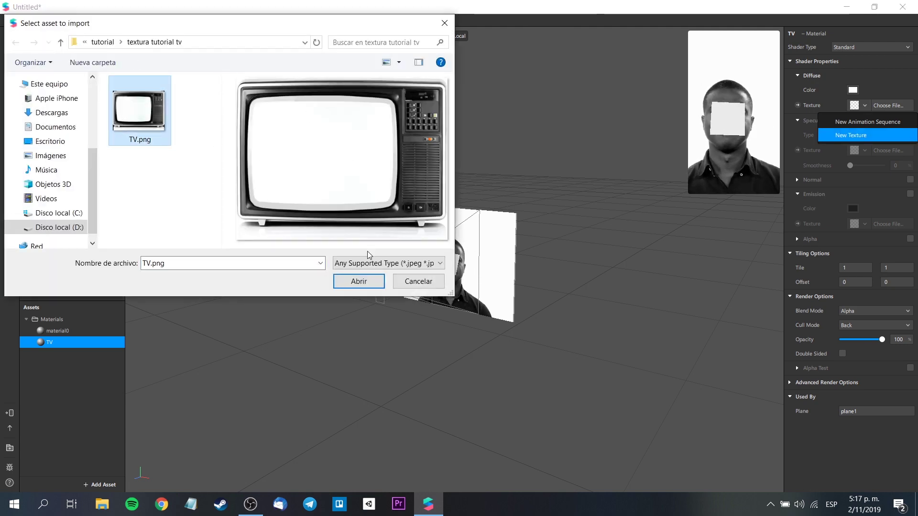
pyautogui.click(359, 281)
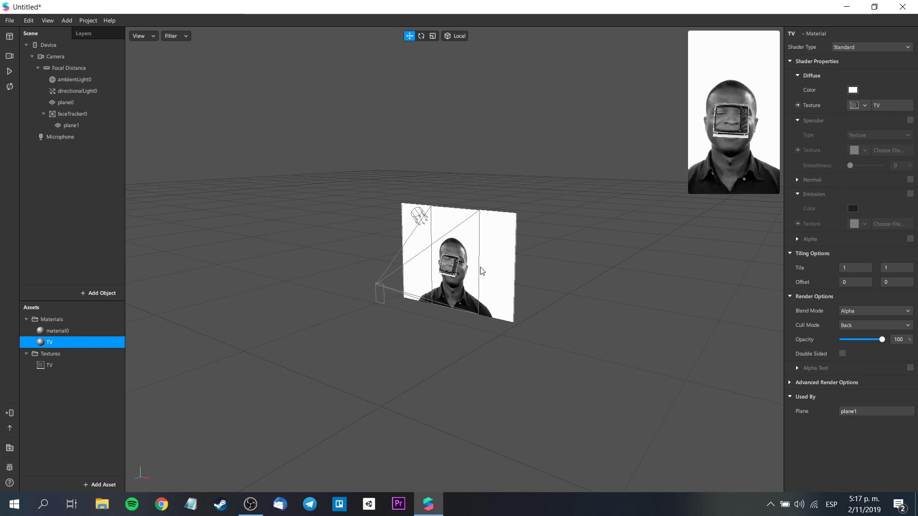
# Step: Scale plane1 to about 3.009 in X and Y, and play the preview video to check the fit
pyautogui.click(81, 126)
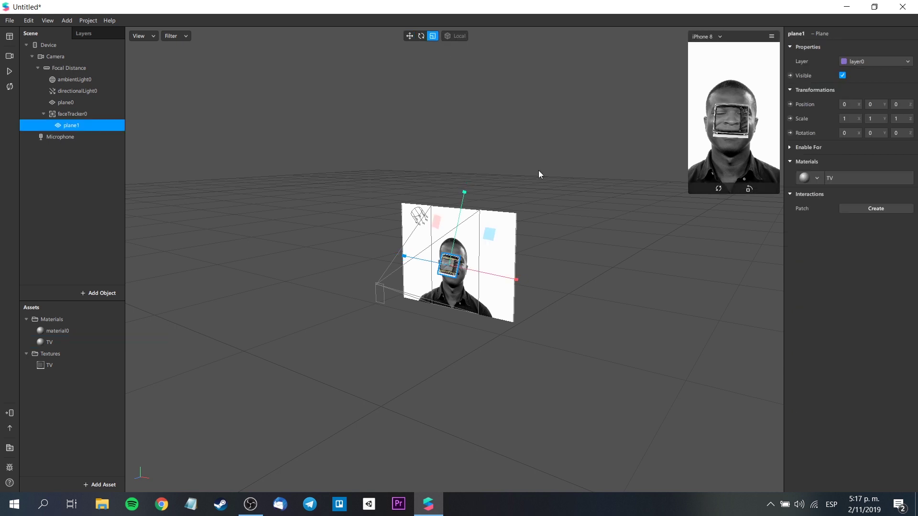
pyautogui.moveTo(512, 229); pyautogui.dragTo(616, 183)
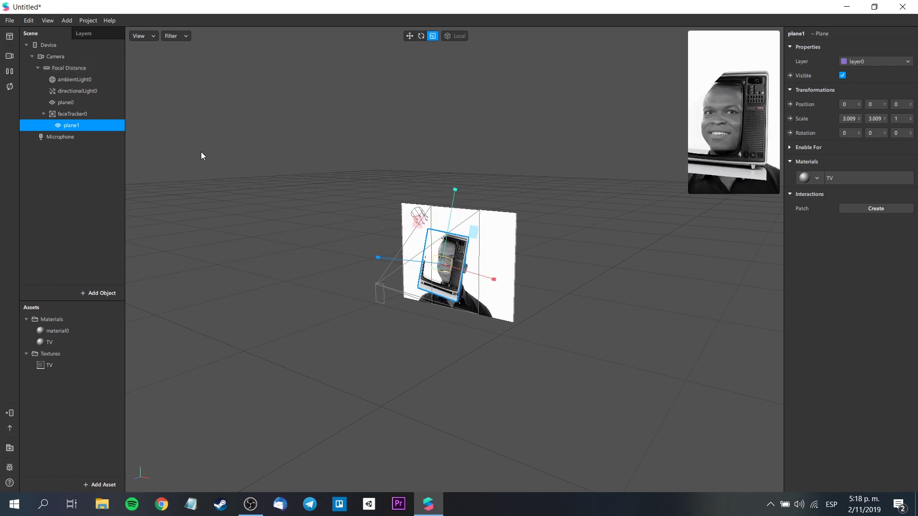
pyautogui.click(8, 73)
pyautogui.moveTo(749, 86)
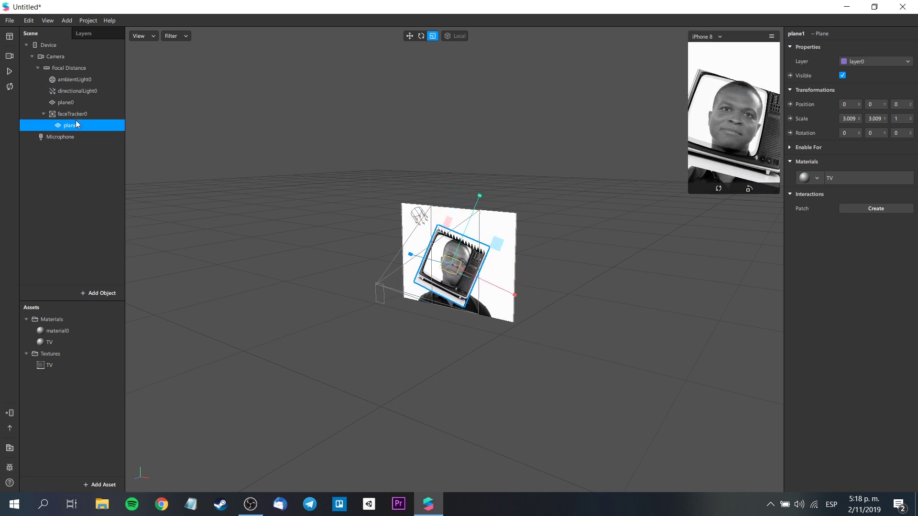
# Step: Turn off Use Depth Test in the TV material's advanced render options
pyautogui.click(105, 341)
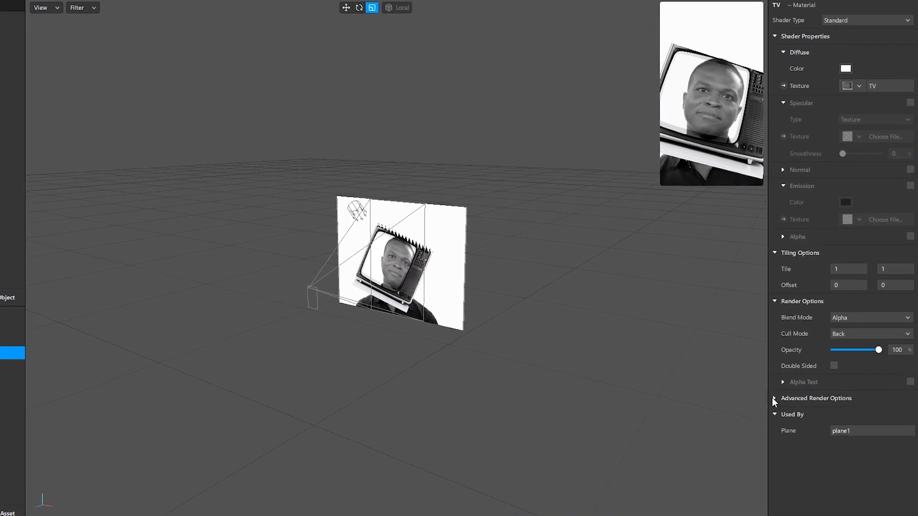
pyautogui.click(780, 393)
pyautogui.click(828, 443)
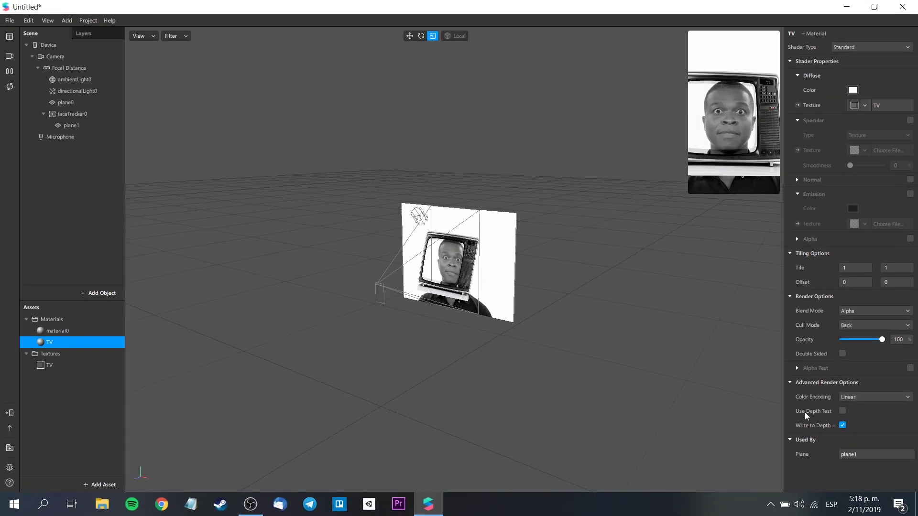
# Step: Play the preview video to check how the television follows the tracked face, with the Move tool active and nothing selected
pyautogui.click(9, 72)
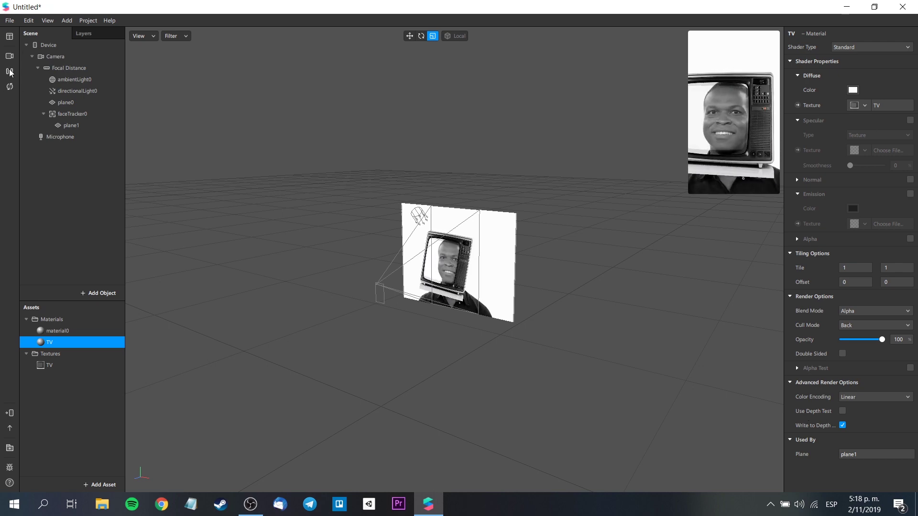
pyautogui.click(9, 73)
pyautogui.click(409, 35)
pyautogui.click(459, 275)
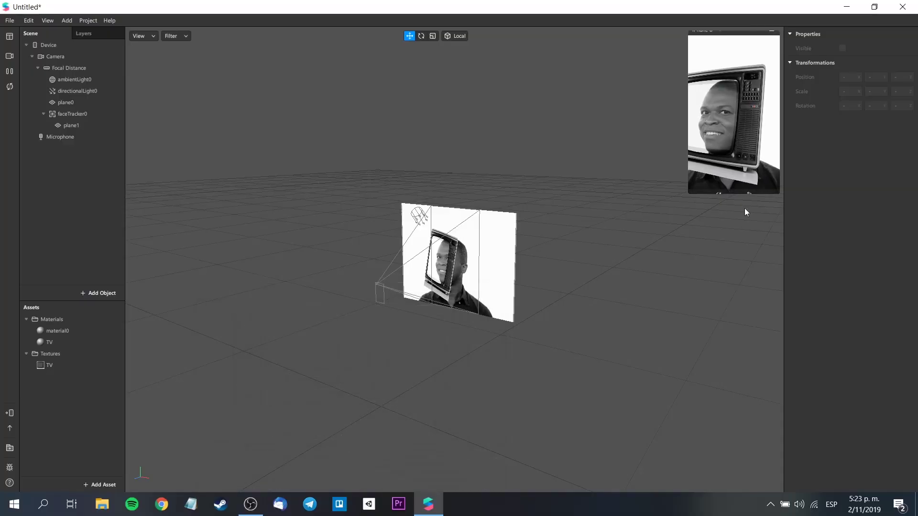
# Step: Add a speaker to the scene and place it directly under Focal Distance, above plane0 and outside its hierarchy
pyautogui.click(88, 99)
pyautogui.rightClick(88, 98)
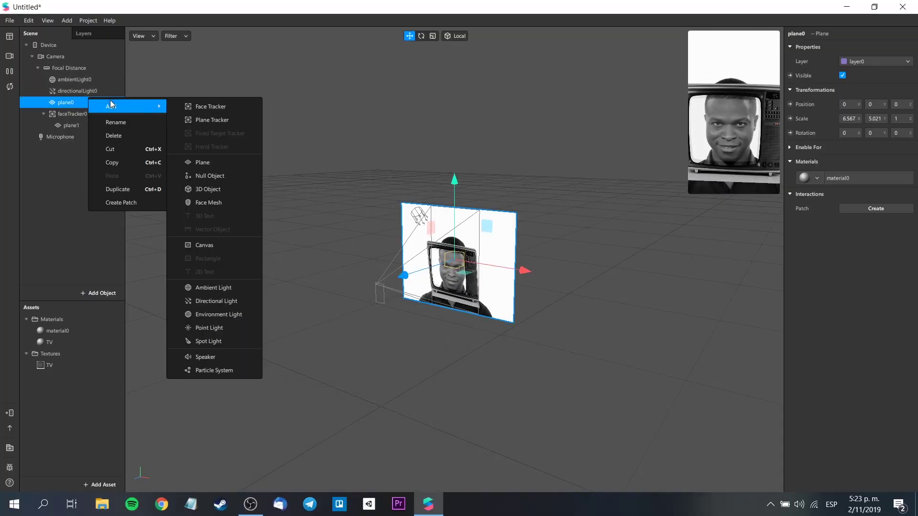
pyautogui.moveTo(127, 111)
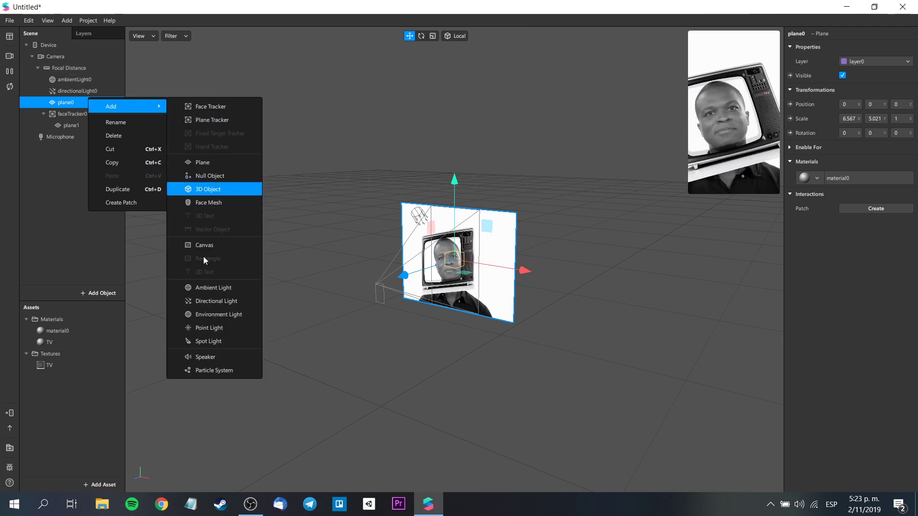
pyautogui.click(210, 358)
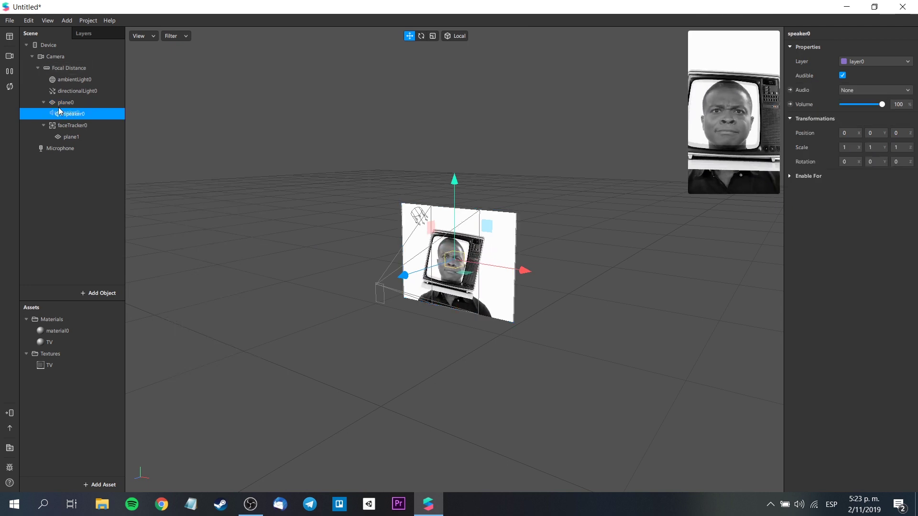
pyautogui.moveTo(53, 109); pyautogui.dragTo(57, 97)
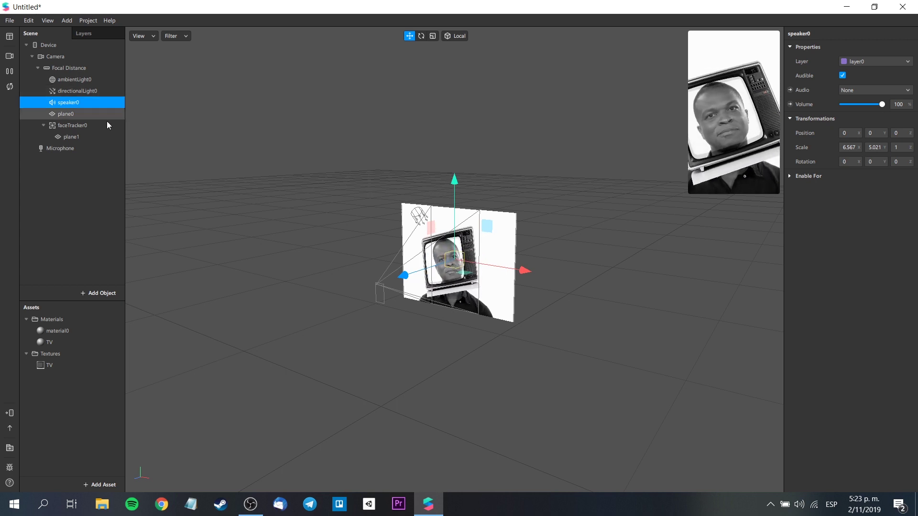
# Step: Open the Patch Editor and place a Microphone patch on its canvas
pyautogui.click(87, 148)
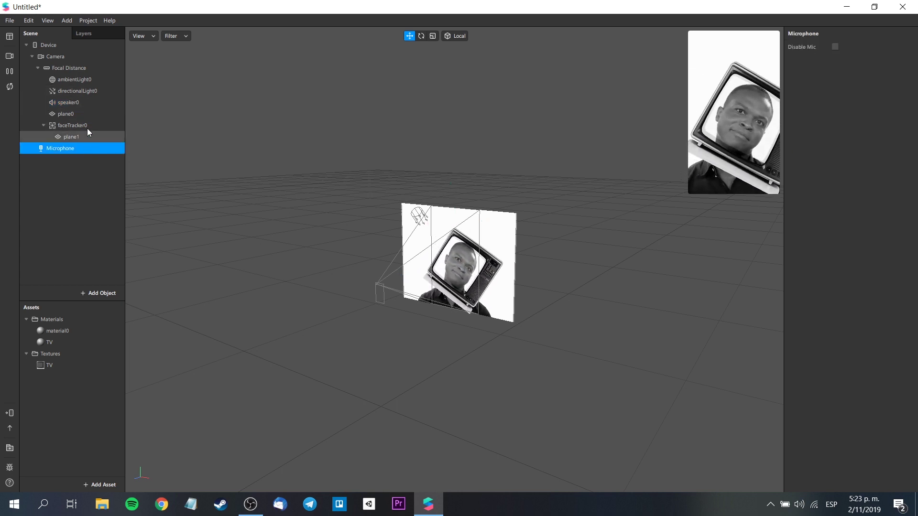
pyautogui.click(84, 103)
pyautogui.click(83, 148)
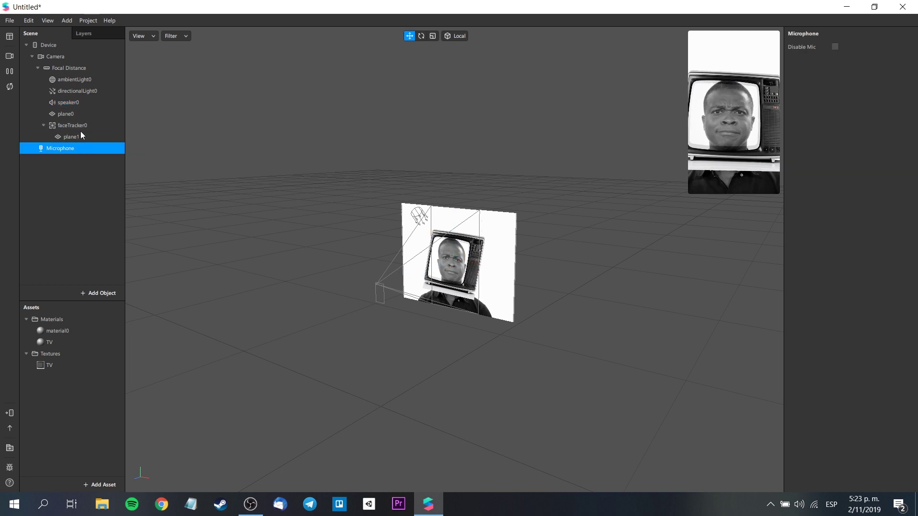
pyautogui.click(79, 104)
pyautogui.click(94, 152)
pyautogui.rightClick(94, 152)
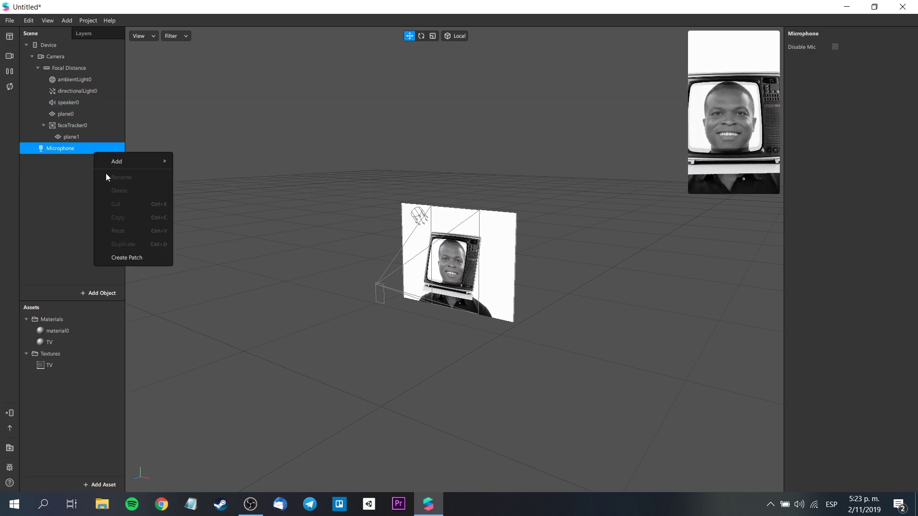
pyautogui.click(134, 259)
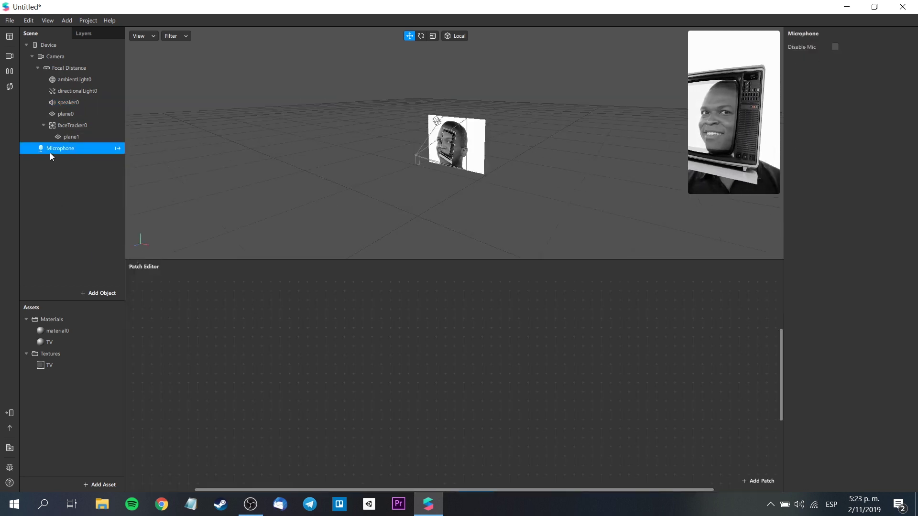
pyautogui.moveTo(49, 153); pyautogui.dragTo(437, 369)
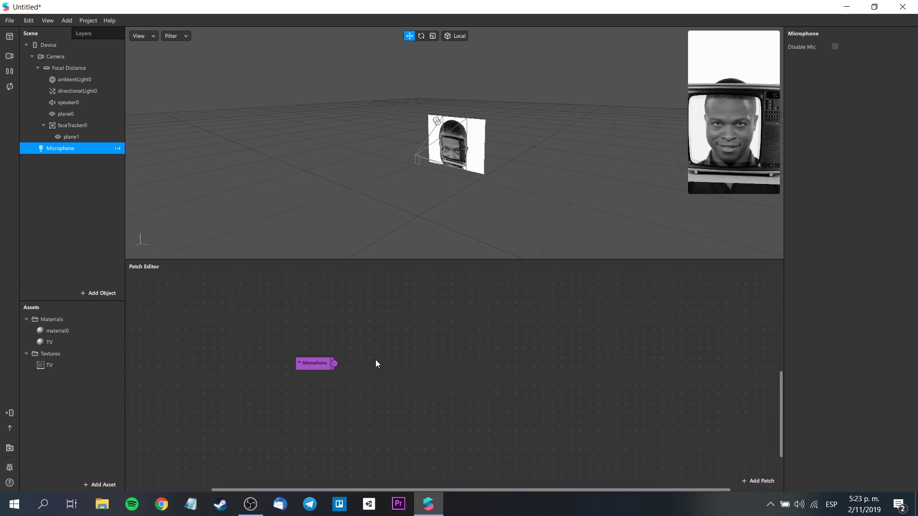
# Step: Add an Audio patch for speaker0, well to the right of the Microphone patch
pyautogui.click(68, 103)
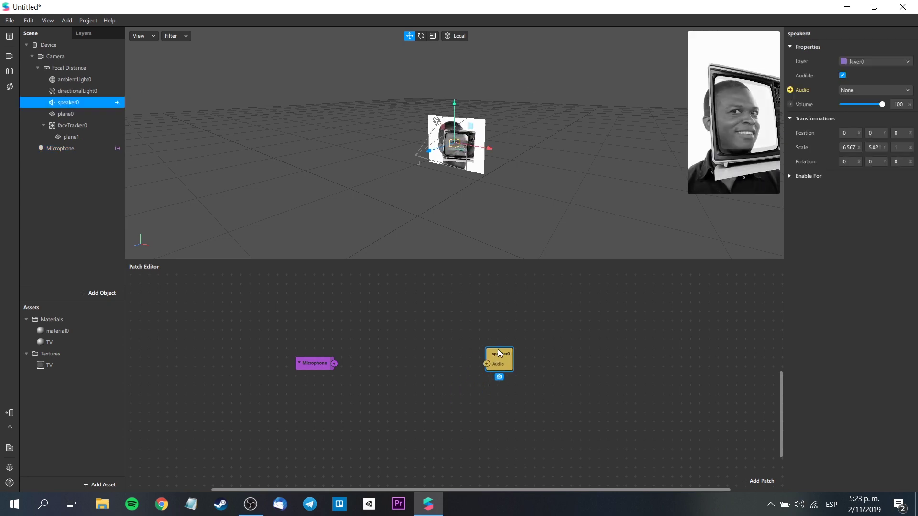
pyautogui.scroll(3, 406, 380)
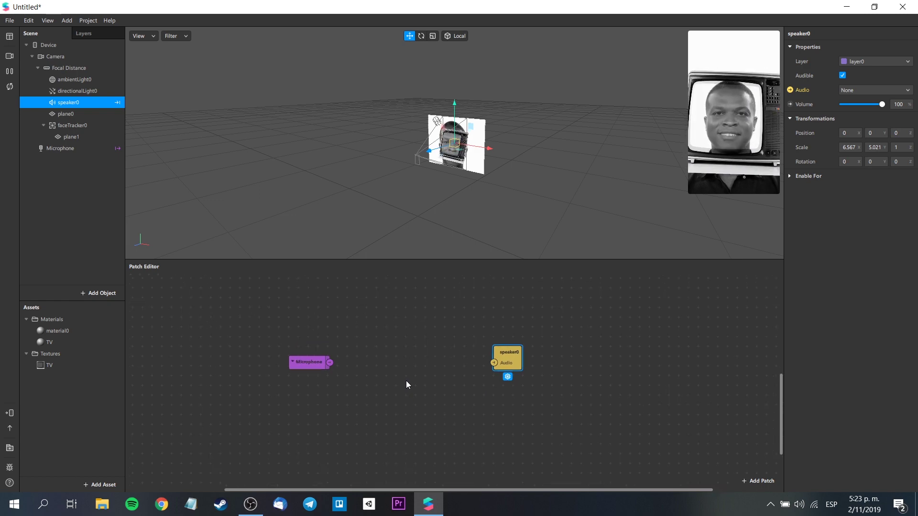
pyautogui.scroll(3, 406, 380)
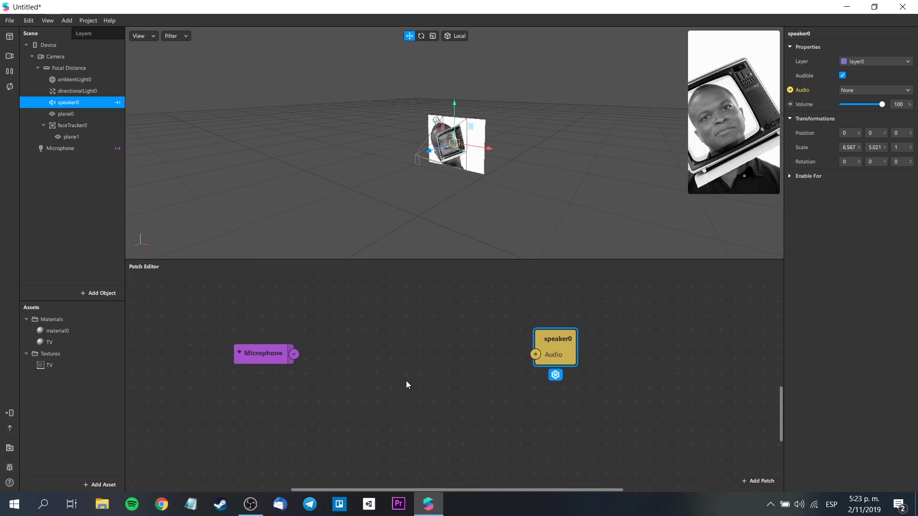
pyautogui.click(406, 381)
# Step: Insert a Bit Crusher audio patch between the Microphone and speaker0 patches
pyautogui.doubleClick(351, 331)
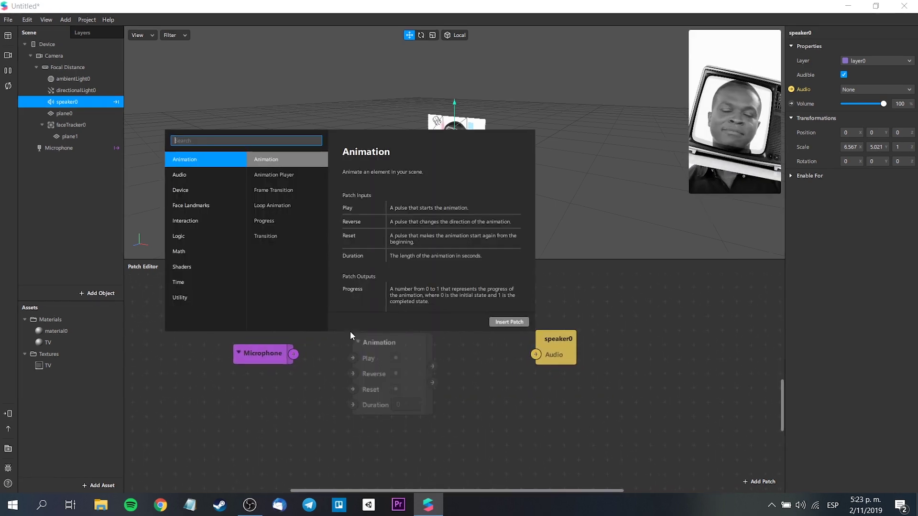
pyautogui.click(170, 165)
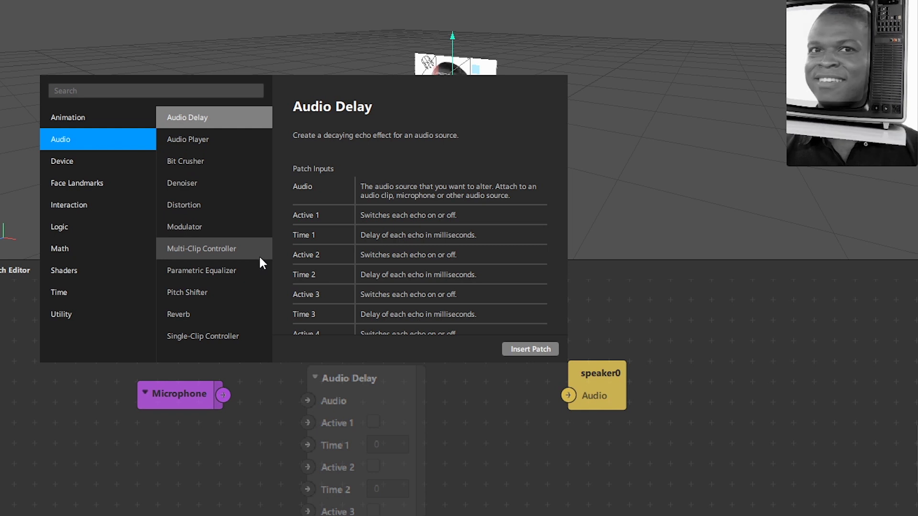
pyautogui.click(216, 161)
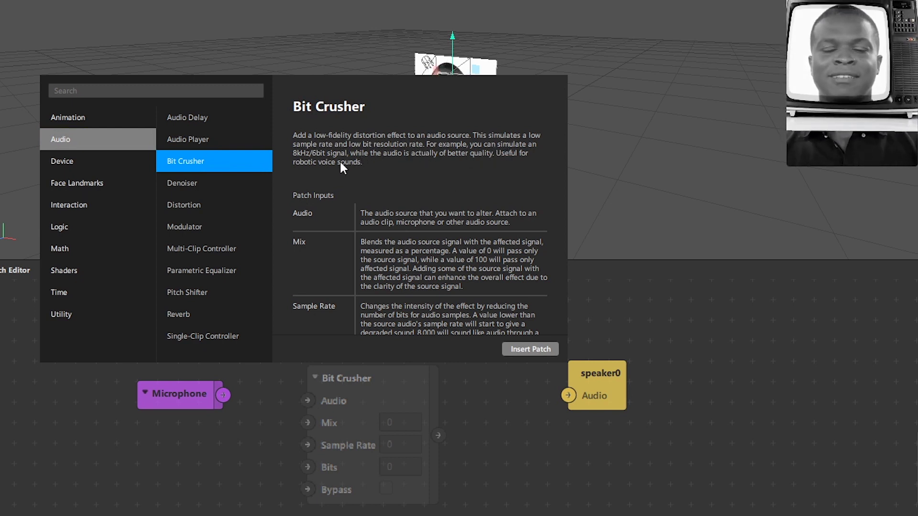
pyautogui.click(530, 349)
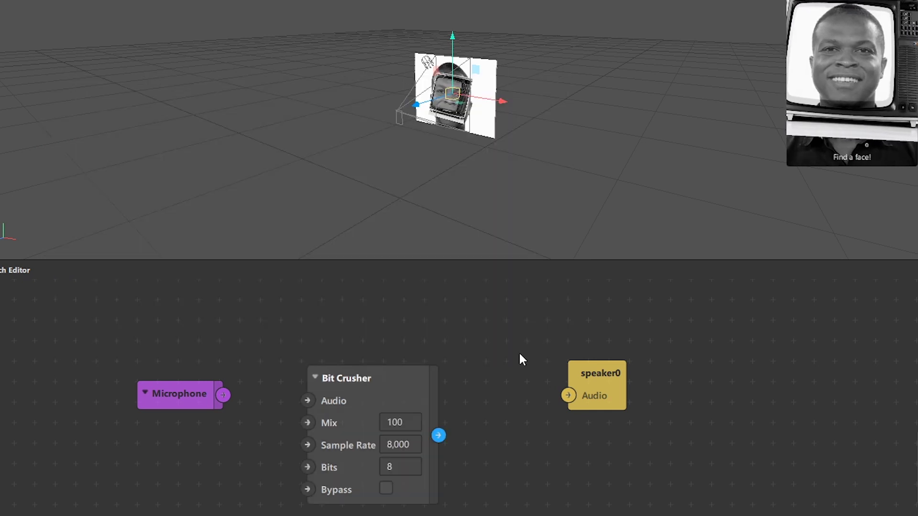
pyautogui.click(416, 363)
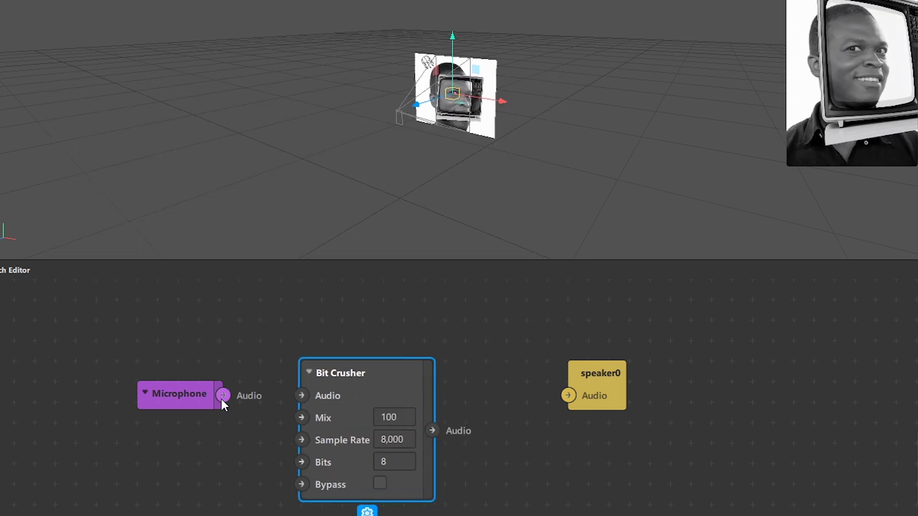
# Step: Connect the Microphone output to the Bit Crusher's Audio input and the Bit Crusher's output to speaker0's Audio input
pyautogui.moveTo(222, 396); pyautogui.dragTo(319, 399)
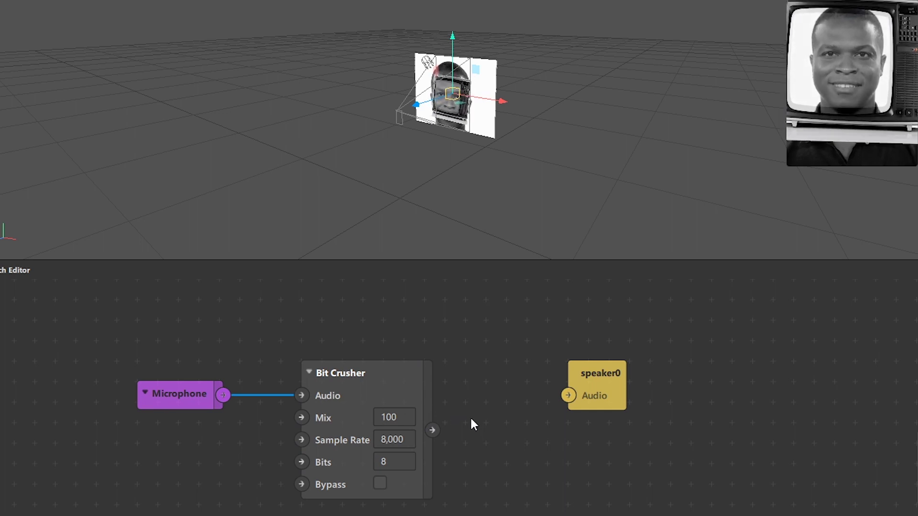
pyautogui.scroll(-2, 471, 424)
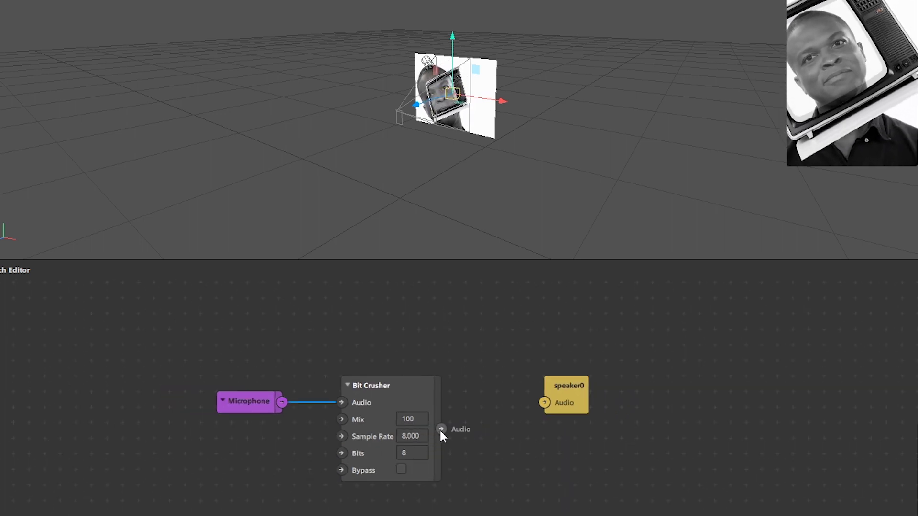
pyautogui.moveTo(440, 430); pyautogui.dragTo(542, 404)
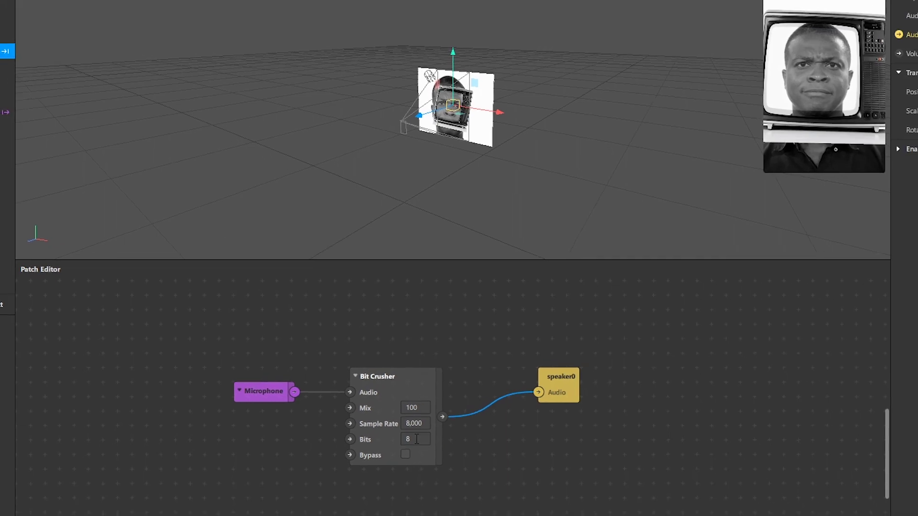
# Step: Set the Bit Crusher's Bits to 9 and its Sample Rate to 16,000
pyautogui.click(416, 439)
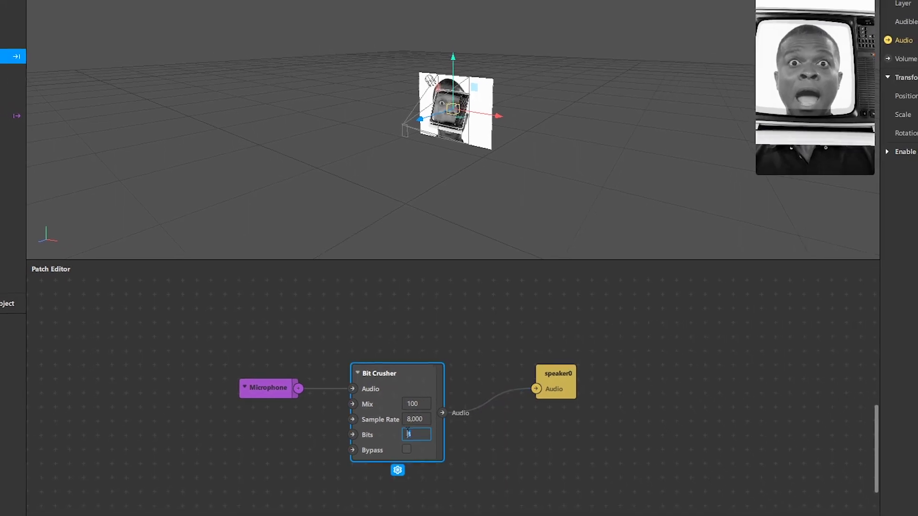
pyautogui.write('9')
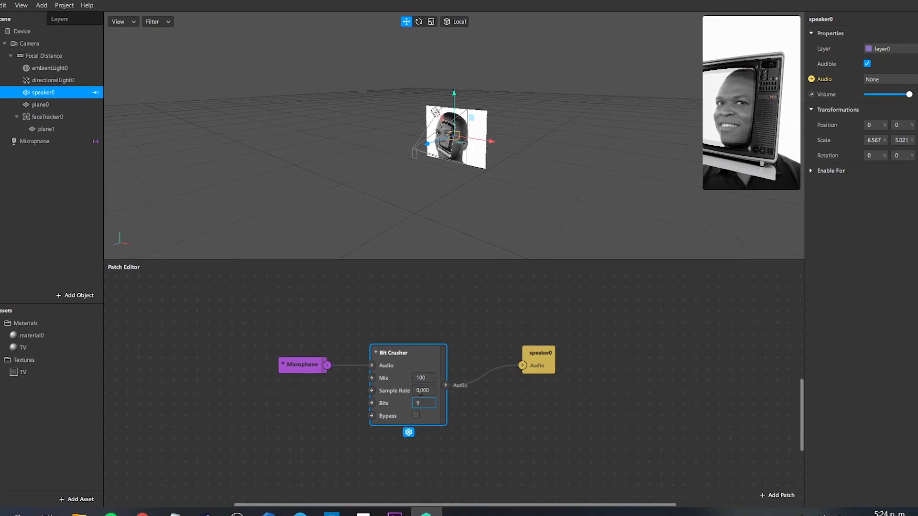
pyautogui.click(423, 391)
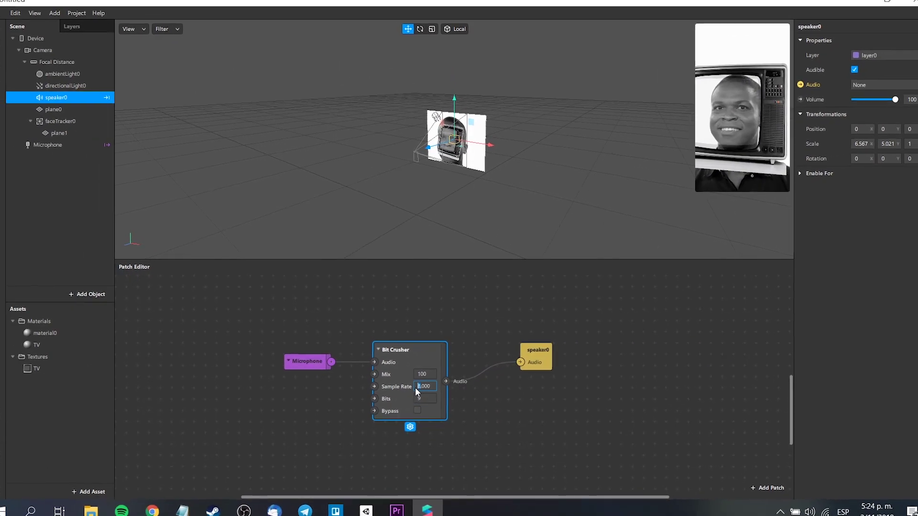
pyautogui.write('16000')
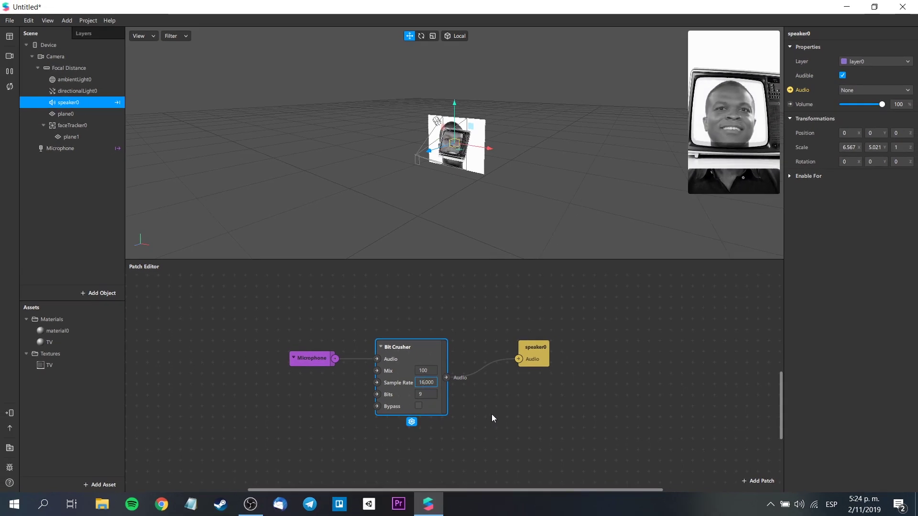
pyautogui.click(492, 416)
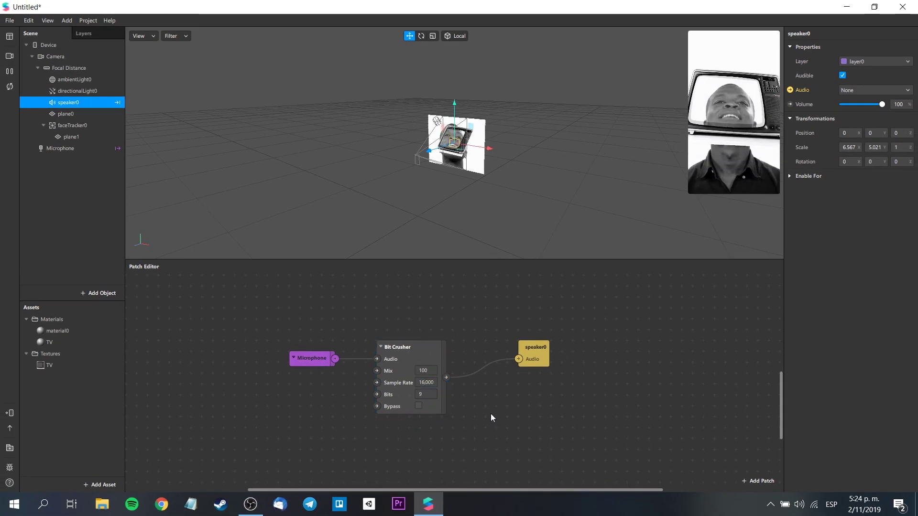
# Step: Search the patch library for "scree", insert a Screen Tap patch and place it above the Microphone patch
pyautogui.scroll(1, 639, 367)
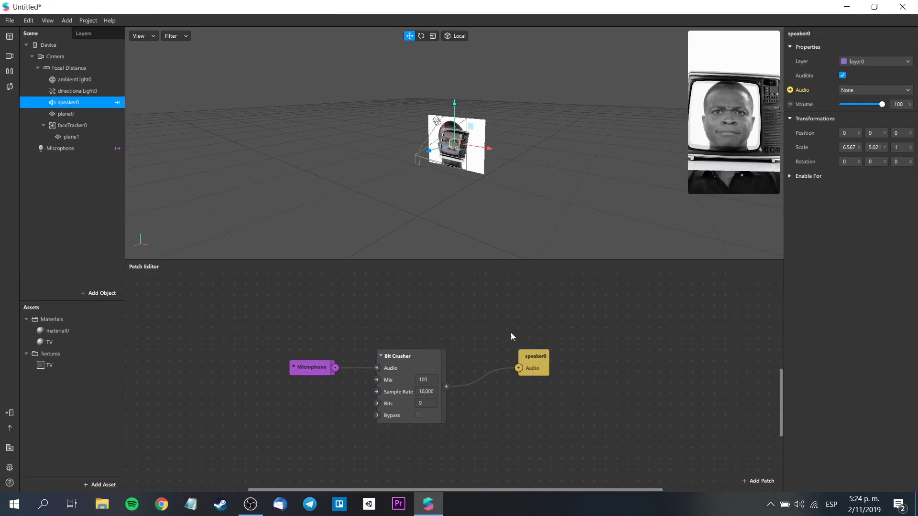
pyautogui.doubleClick(390, 302)
pyautogui.write('scree')
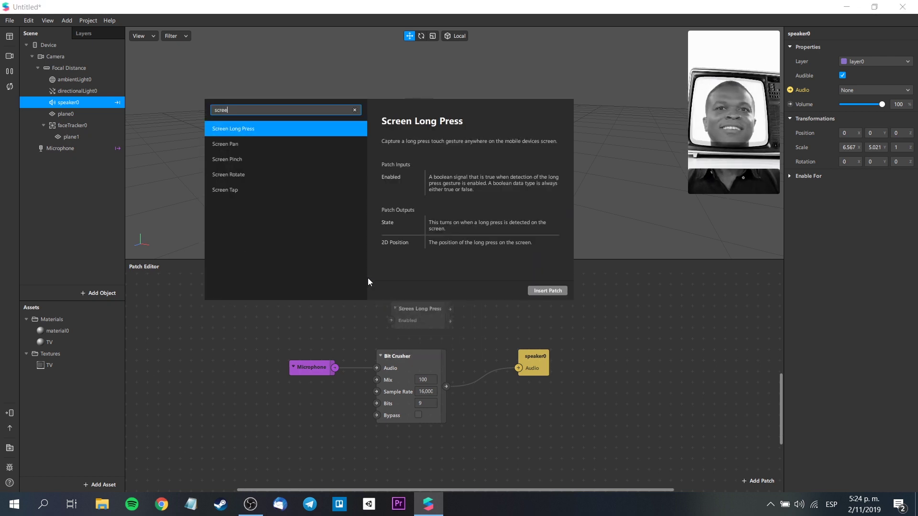
pyautogui.click(255, 191)
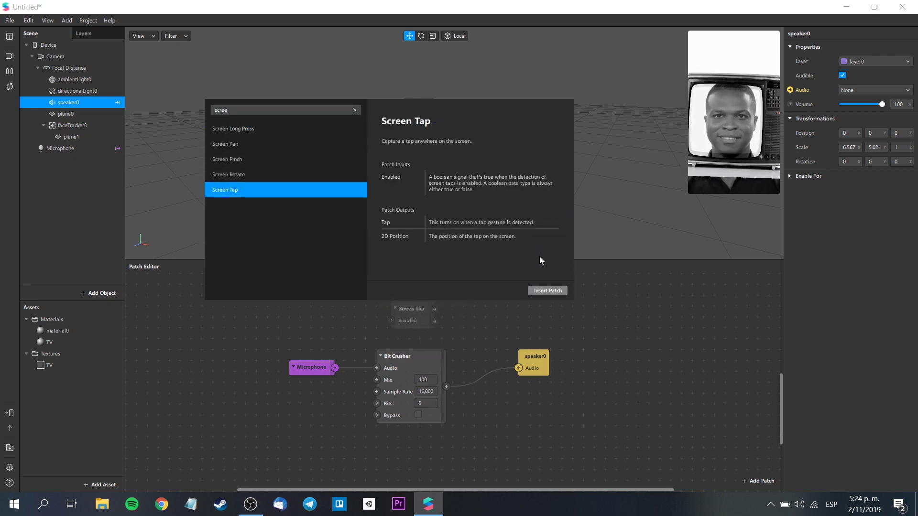
pyautogui.click(545, 291)
pyautogui.moveTo(424, 302); pyautogui.dragTo(329, 287)
pyautogui.click(438, 307)
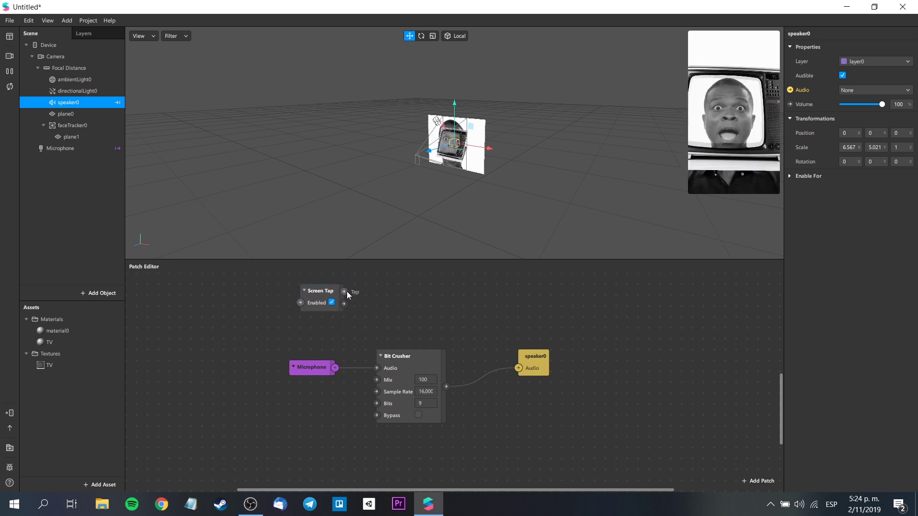
# Step: Connect Screen Tap's Tap output to the Bit Crusher's Bypass input, and spread the Switch, Bit Crusher and speaker0 patches apart
pyautogui.moveTo(345, 292); pyautogui.dragTo(377, 414)
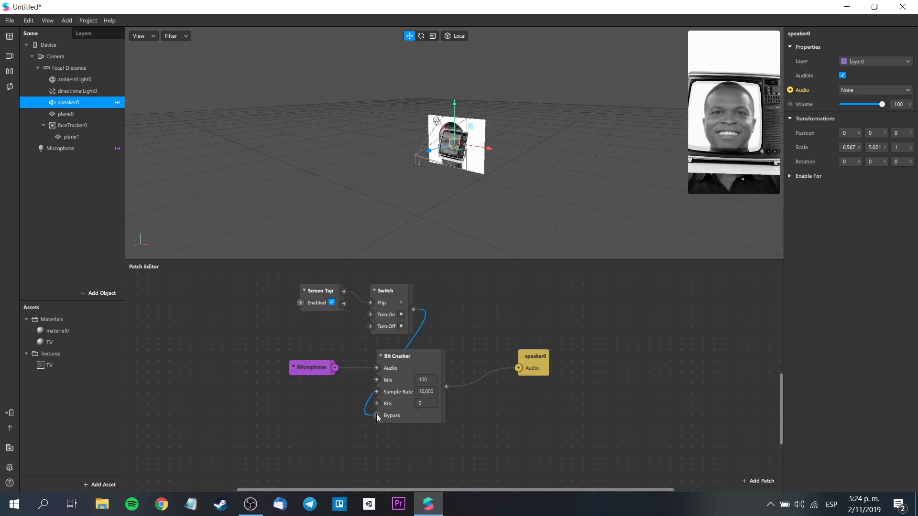
pyautogui.moveTo(403, 300); pyautogui.dragTo(398, 295)
pyautogui.moveTo(431, 356); pyautogui.dragTo(475, 357)
pyautogui.moveTo(530, 356); pyautogui.dragTo(587, 358)
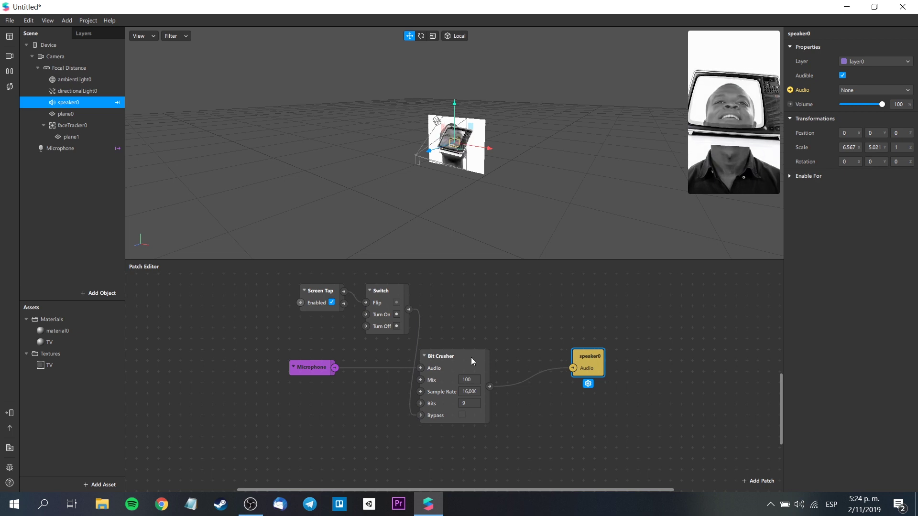
pyautogui.moveTo(472, 361); pyautogui.dragTo(482, 361)
# Step: Turn on Simulate Touch for the device preview and tap the simulated screen to test the bypass switch
pyautogui.click(772, 37)
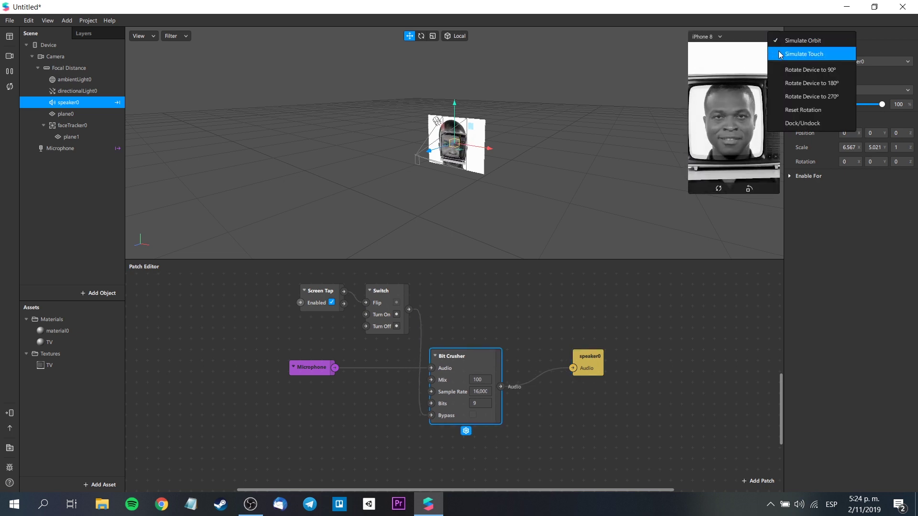
pyautogui.click(793, 52)
pyautogui.click(753, 94)
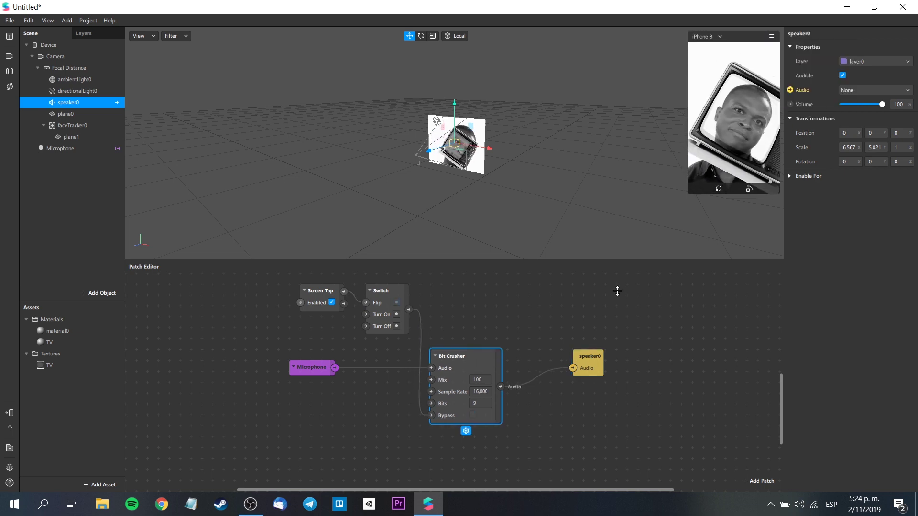
# Step: Tap the simulated device screen twice to toggle the Bit Crusher's bypass on and off
pyautogui.click(735, 99)
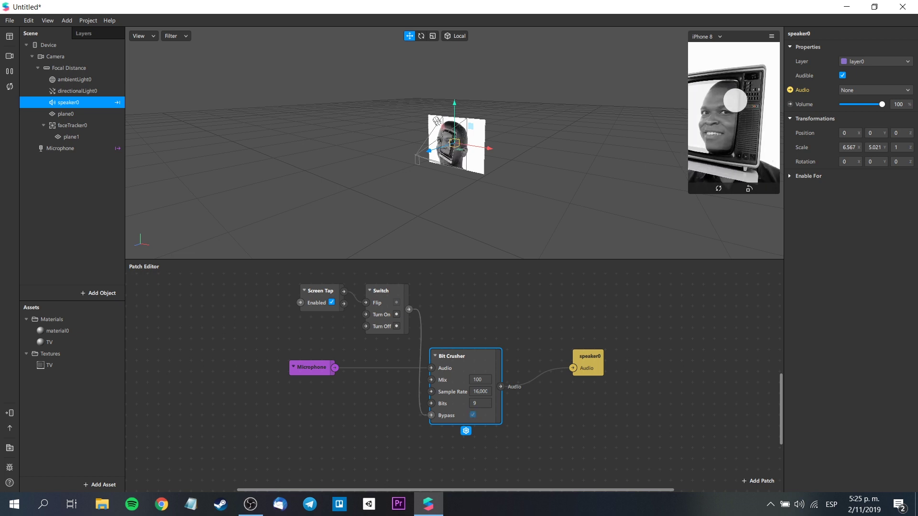
pyautogui.click(735, 100)
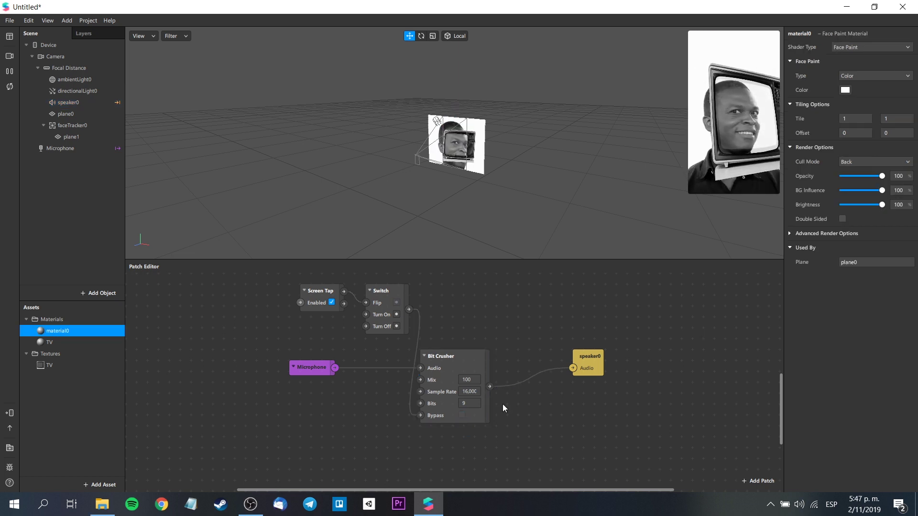
# Step: Set the Bit Crusher's Sample Rate to 7,000 and Bits to 6, and open the device testing options
pyautogui.click(468, 392)
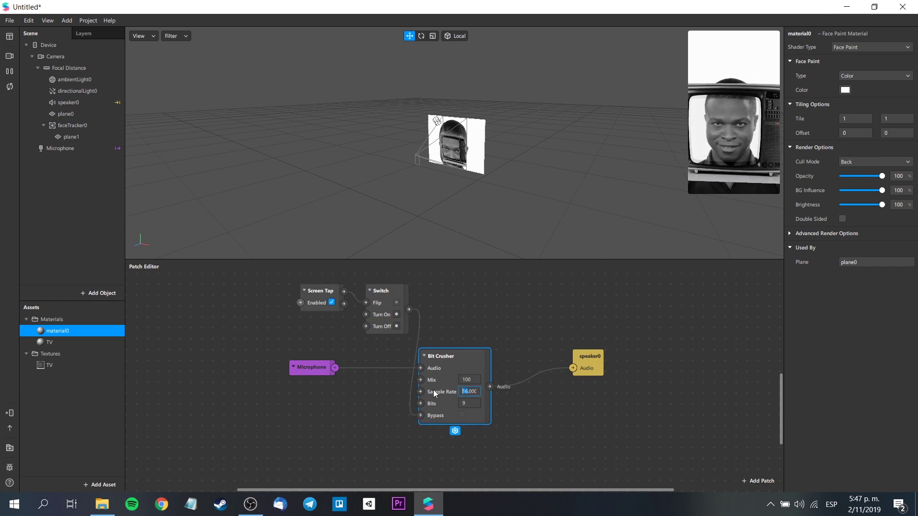
pyautogui.write('7000')
pyautogui.click(504, 349)
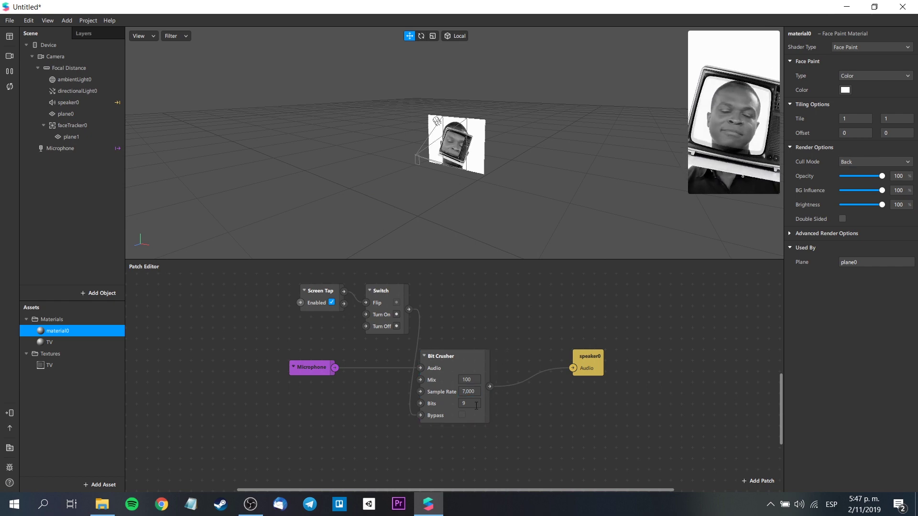
pyautogui.click(476, 406)
pyautogui.write('6')
pyautogui.click(521, 340)
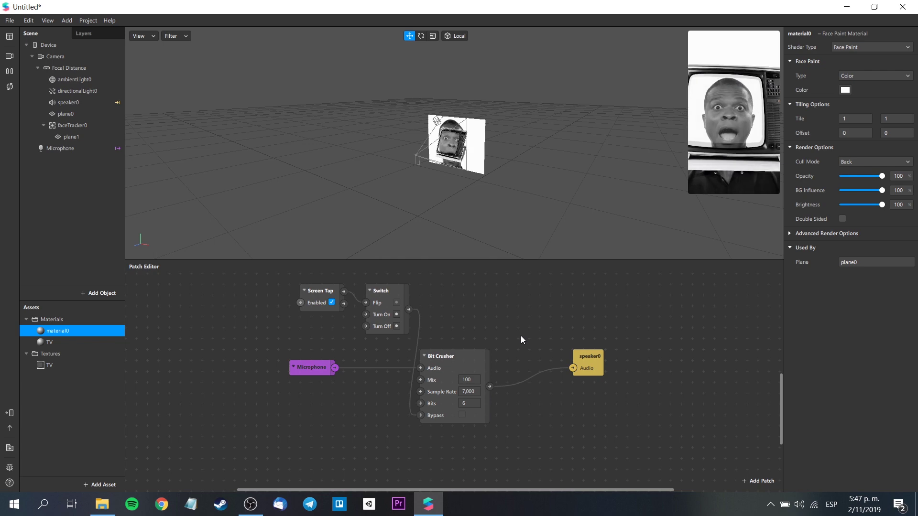
pyautogui.click(10, 414)
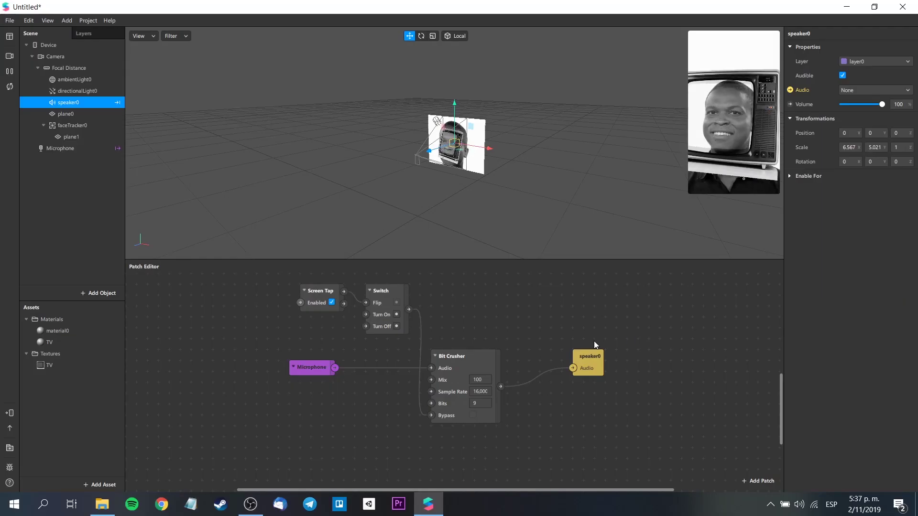
# Step: Replace the Bit Crusher with a Pitch Shifter patch from the Audio category, placed between the Microphone and speaker0 patches
pyautogui.click(481, 352)
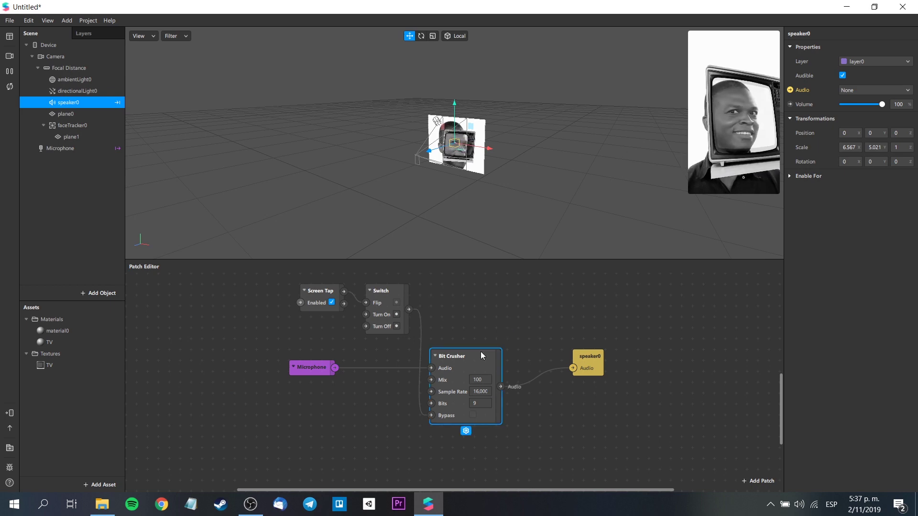
pyautogui.press('Delete')
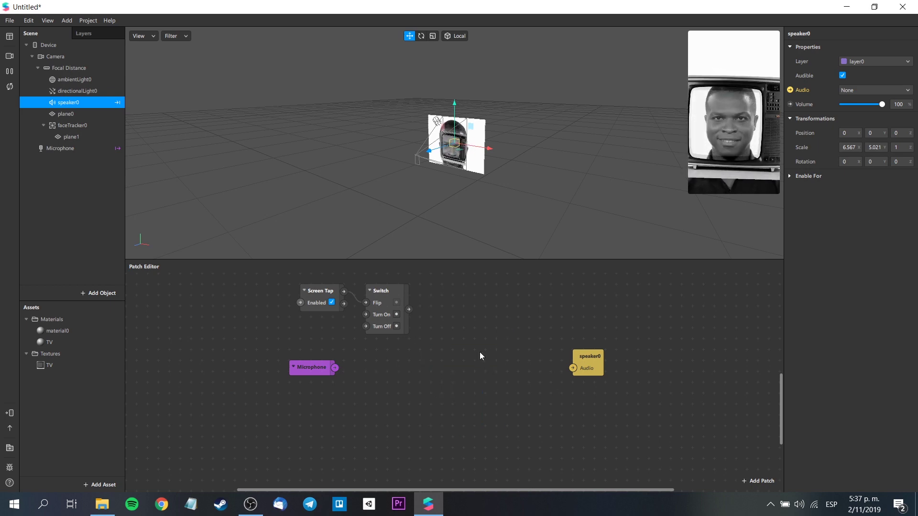
pyautogui.doubleClick(481, 353)
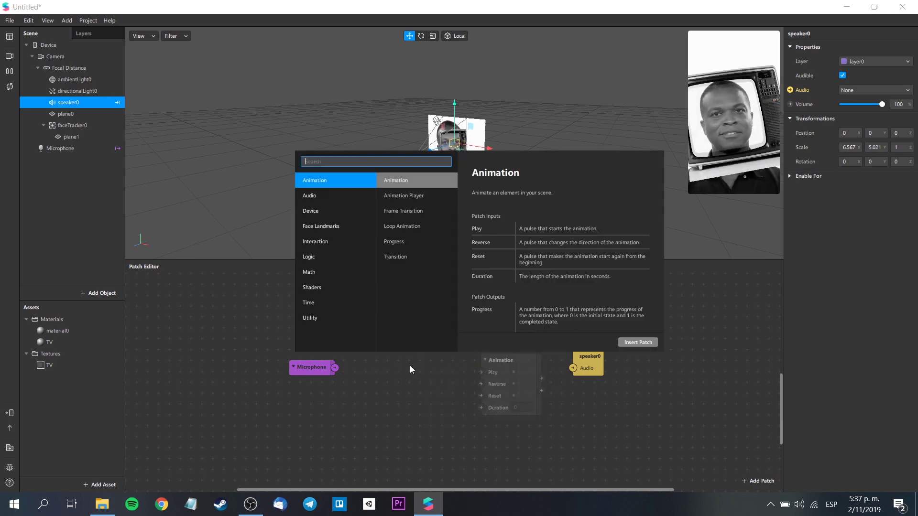
pyautogui.click(316, 202)
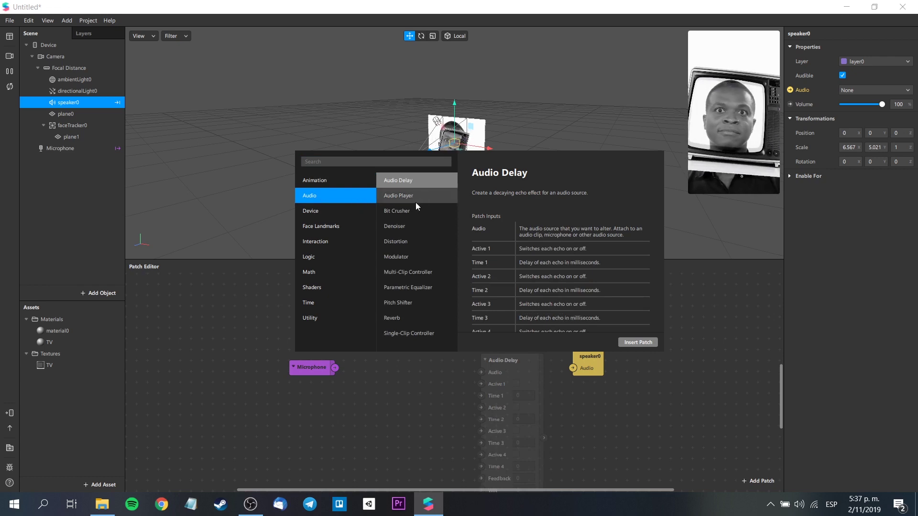
pyautogui.click(433, 301)
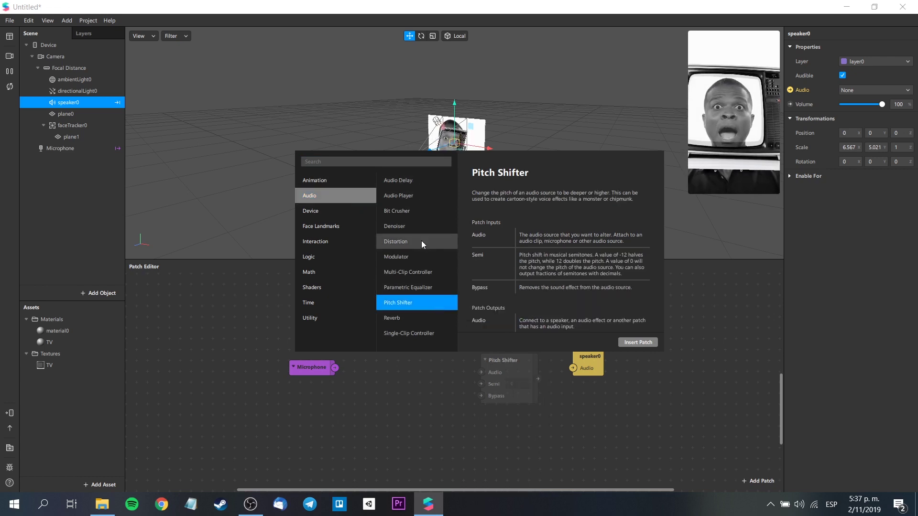
pyautogui.click(630, 343)
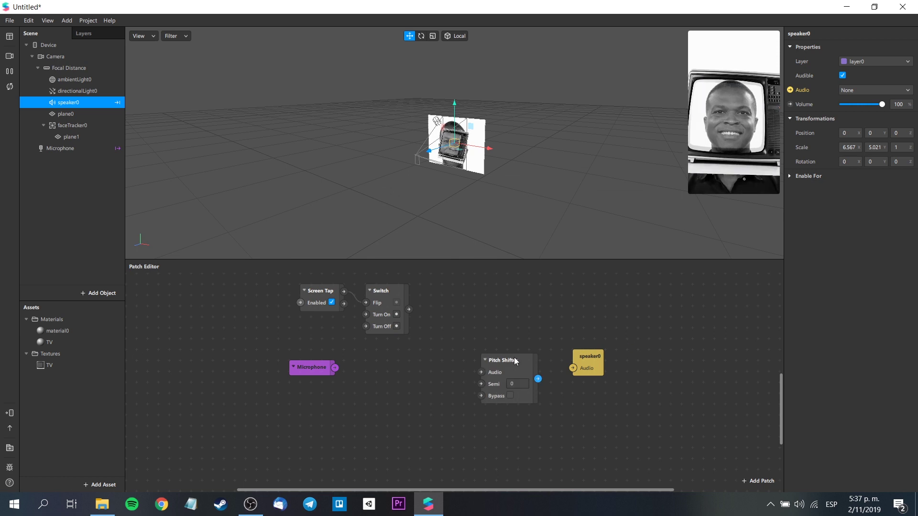
pyautogui.moveTo(513, 356); pyautogui.dragTo(446, 354)
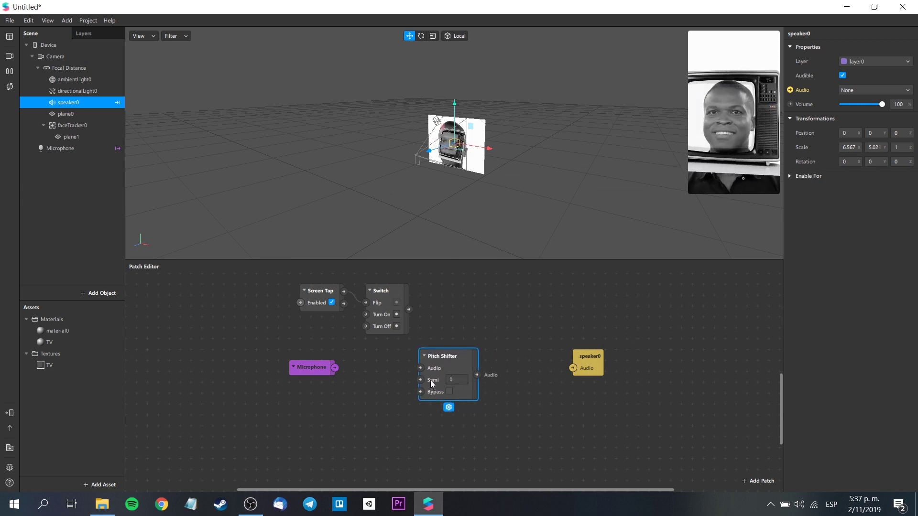
# Step: Wire the Microphone to the Pitch Shifter's Audio input, its output to speaker0, and the Switch output to Bypass
pyautogui.moveTo(335, 369); pyautogui.dragTo(420, 369)
pyautogui.moveTo(477, 375); pyautogui.dragTo(573, 368)
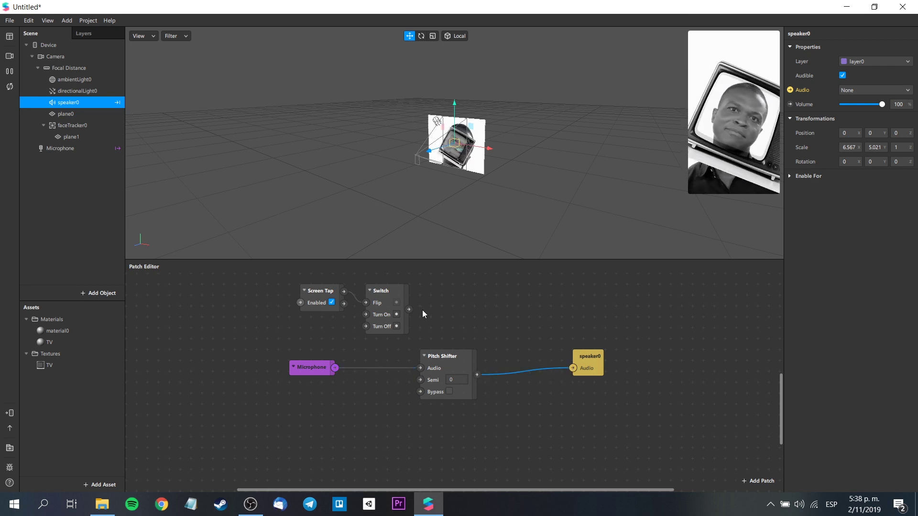
pyautogui.moveTo(409, 309); pyautogui.dragTo(420, 391)
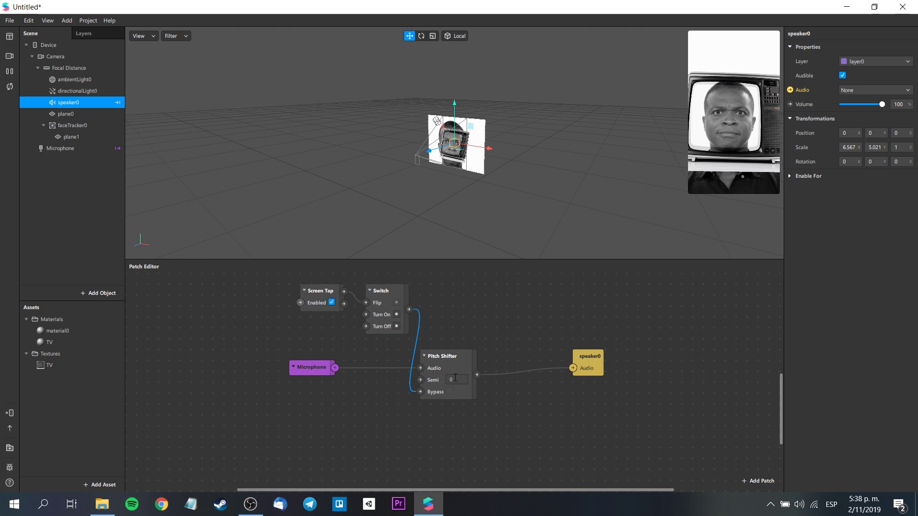
# Step: Set the Pitch Shifter's Semi value to 8
pyautogui.click(455, 380)
pyautogui.write('8')
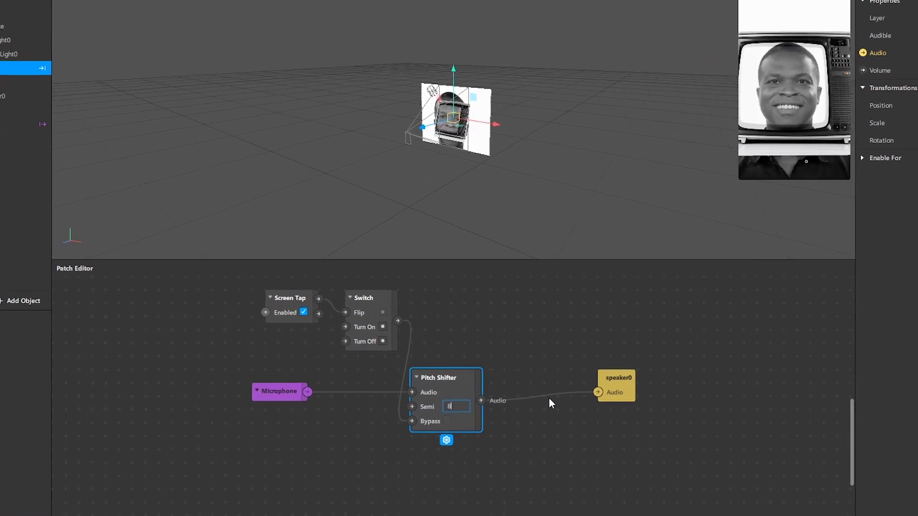
pyautogui.press('Return')
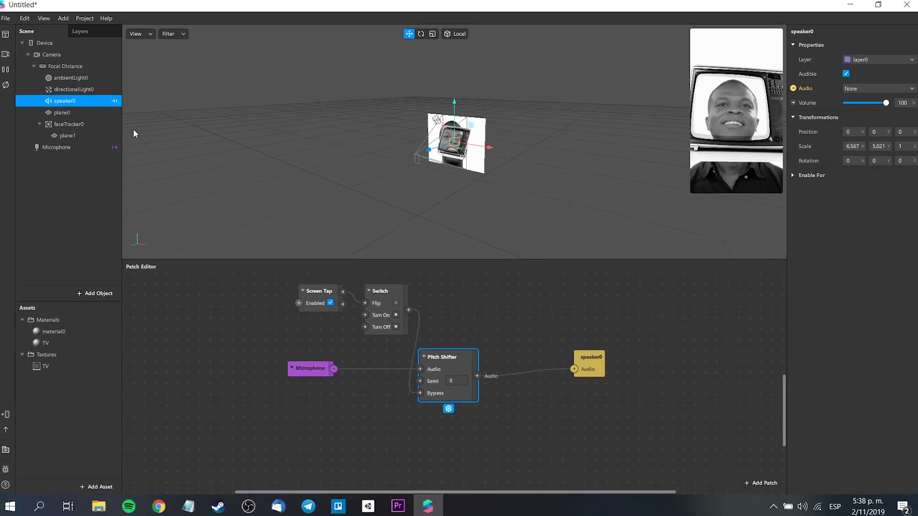
# Step: Change the color of plane0's material0 to yellow (#ffff00) and open the device testing options
pyautogui.click(78, 113)
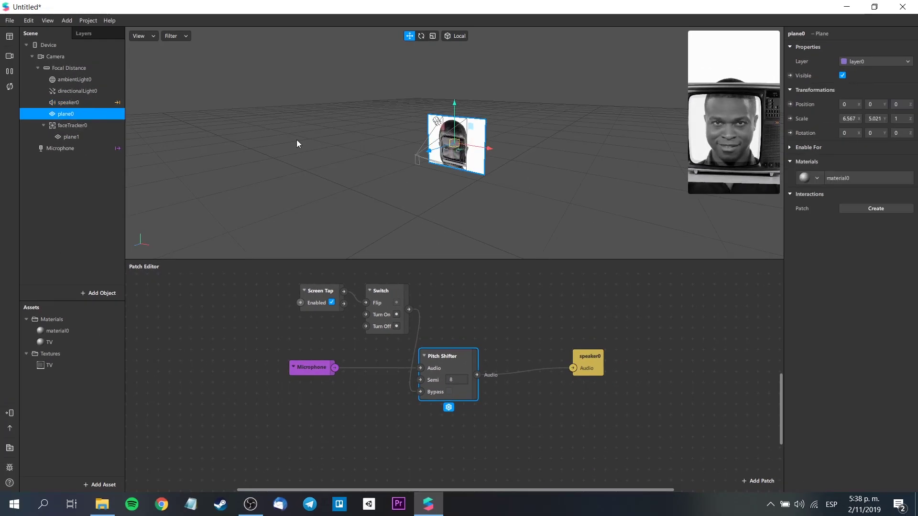
pyautogui.doubleClick(48, 329)
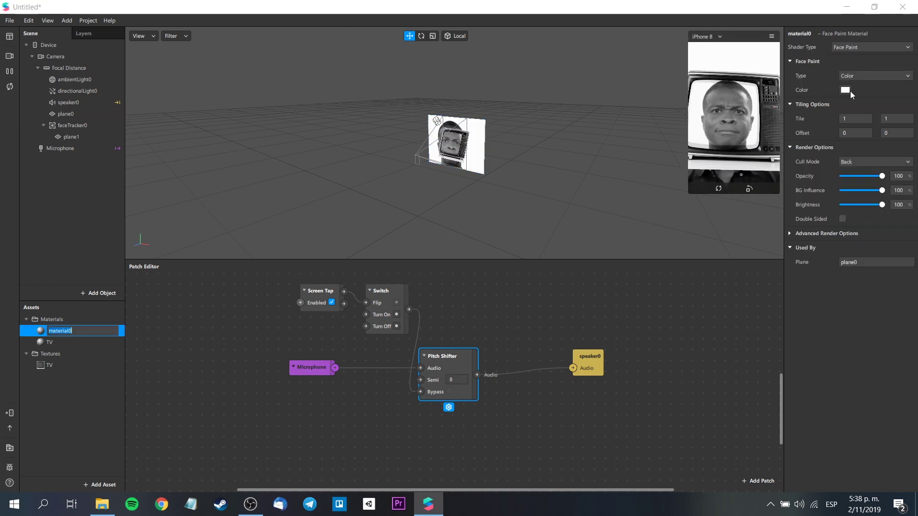
pyautogui.click(845, 90)
pyautogui.click(439, 201)
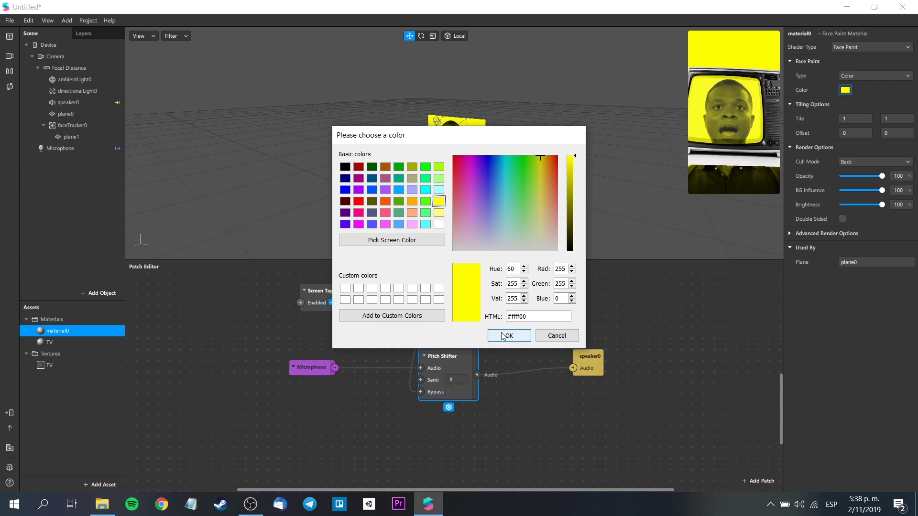
pyautogui.click(507, 335)
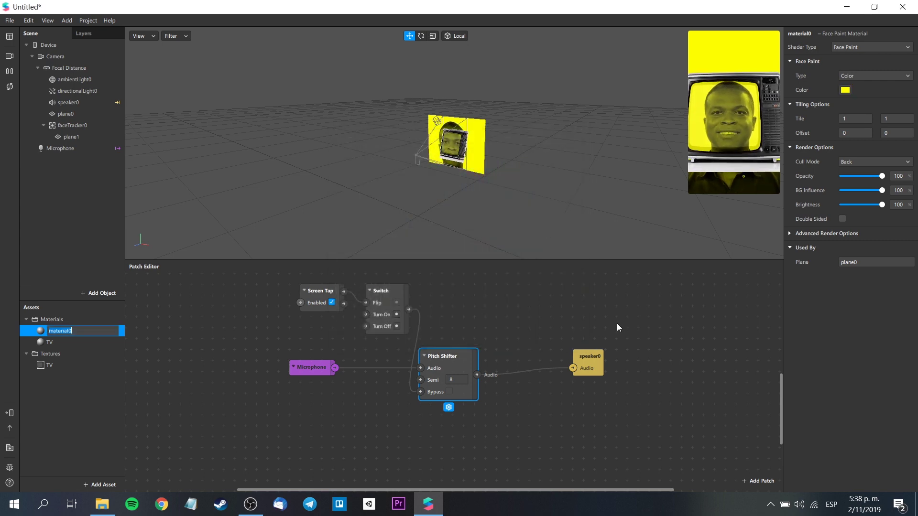
pyautogui.click(10, 415)
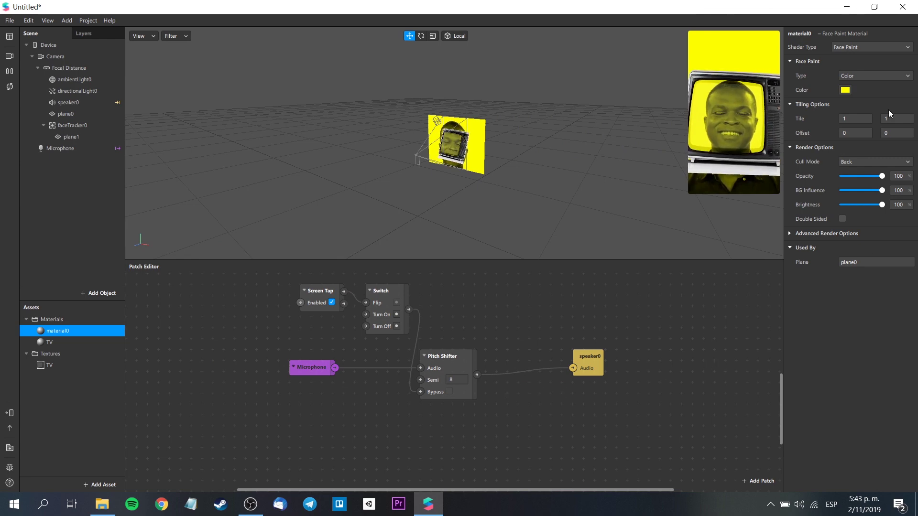
# Step: Change material0's color to red (#ff0000), with Opacity at 95 and Brightness at 82
pyautogui.click(66, 114)
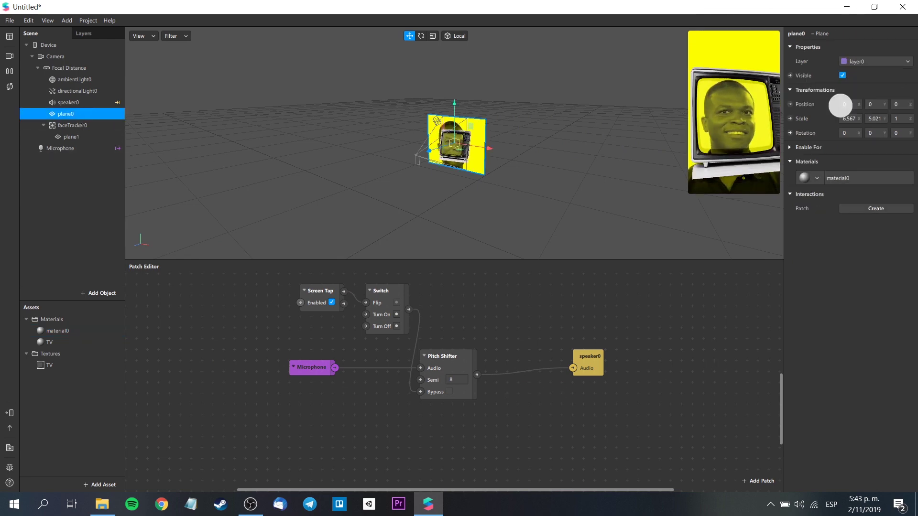
pyautogui.doubleClick(72, 330)
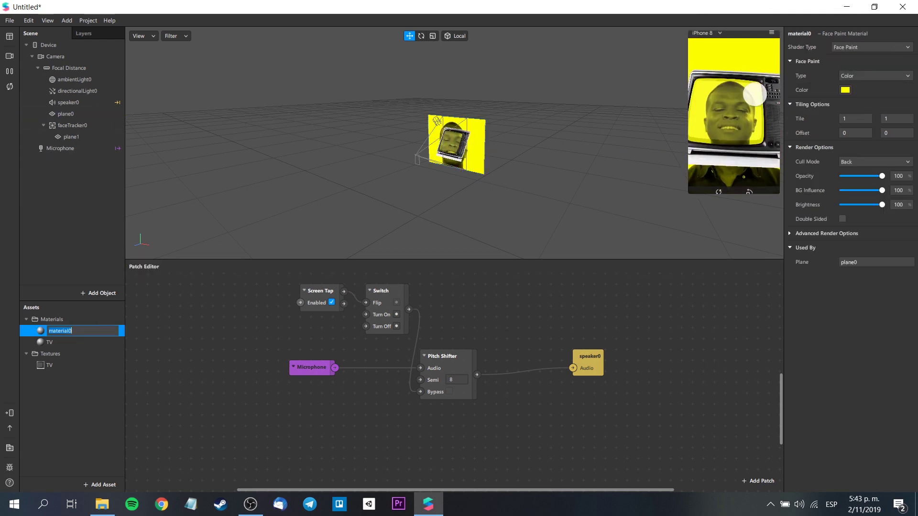
pyautogui.click(846, 90)
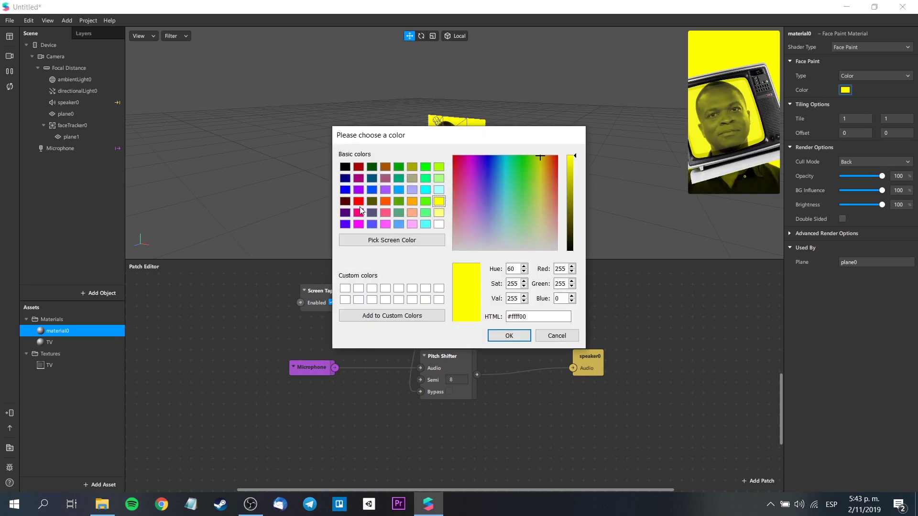
pyautogui.click(357, 201)
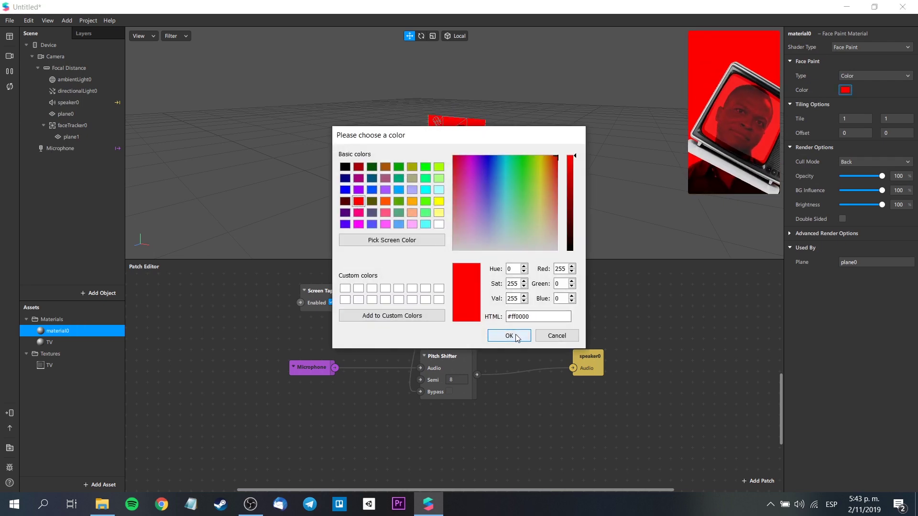
pyautogui.click(359, 167)
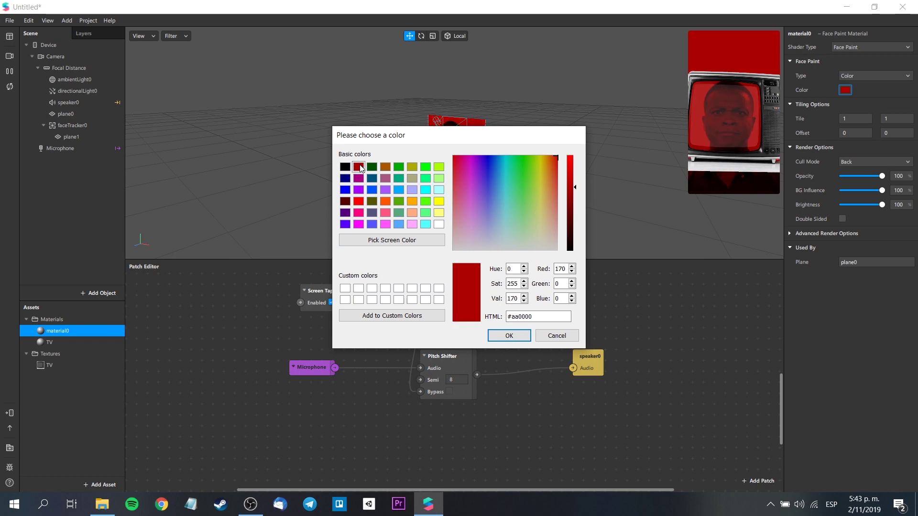
pyautogui.click(359, 201)
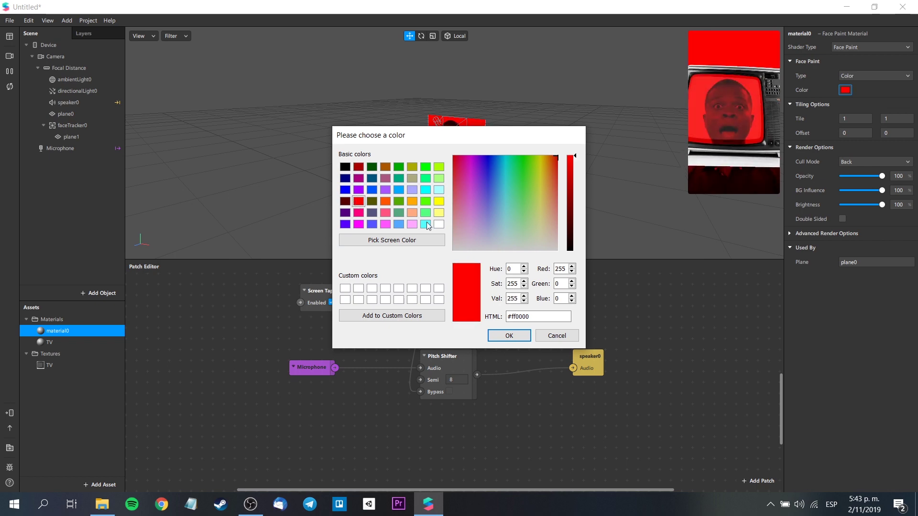
pyautogui.click(509, 336)
pyautogui.moveTo(882, 176); pyautogui.dragTo(875, 209)
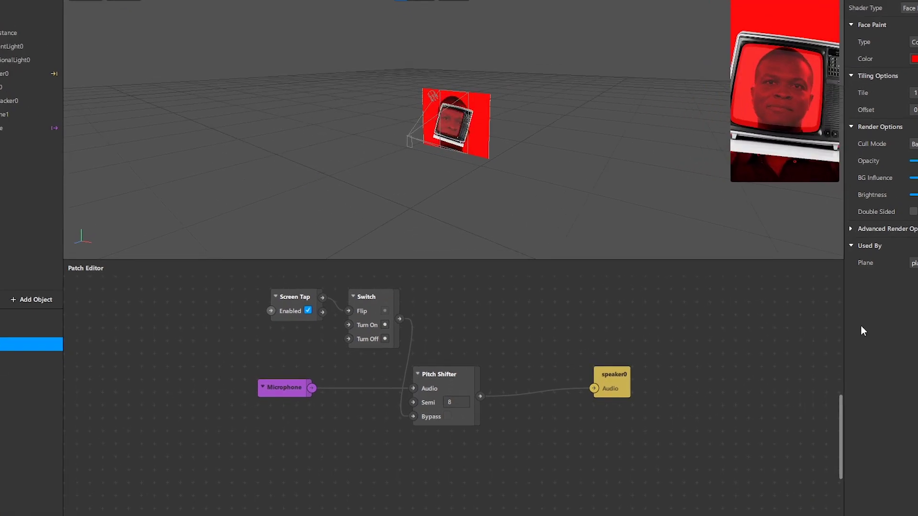
# Step: Set the Pitch Shifter's Semi value to -8 and open the effect's export
pyautogui.click(456, 381)
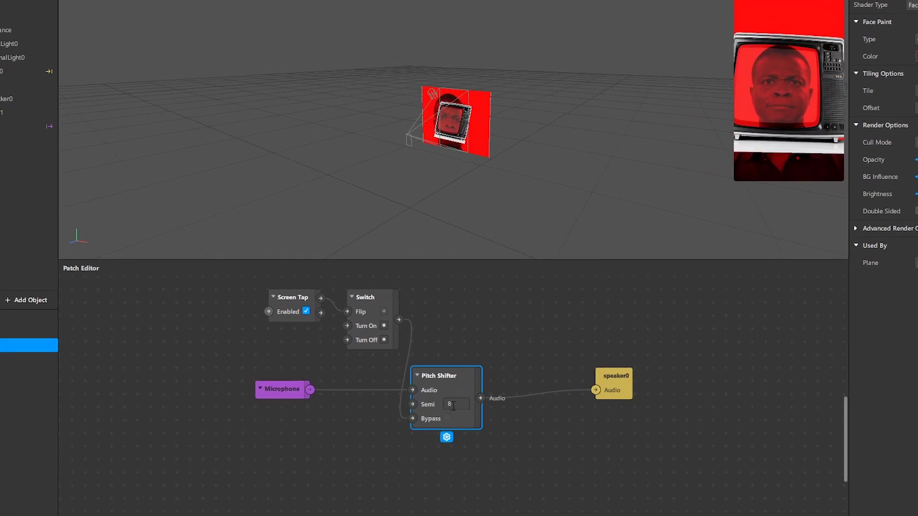
pyautogui.click(453, 405)
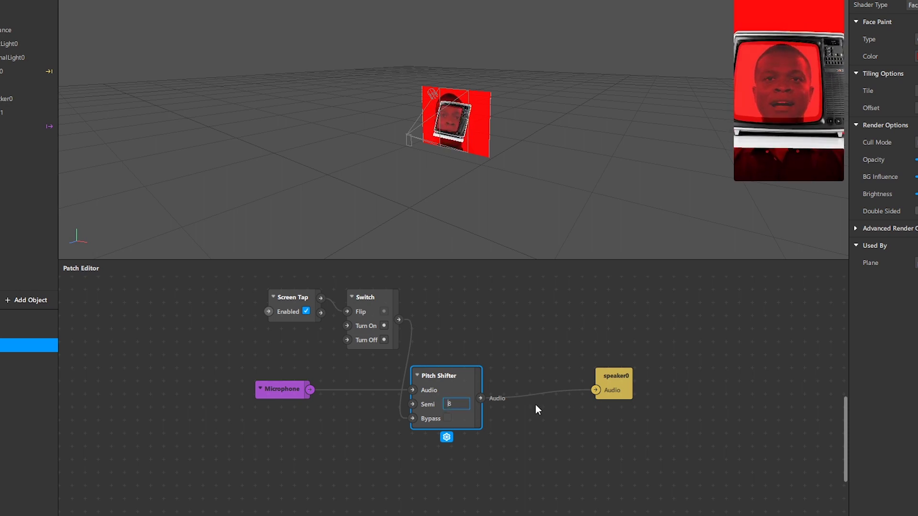
pyautogui.write('-')
pyautogui.click(554, 460)
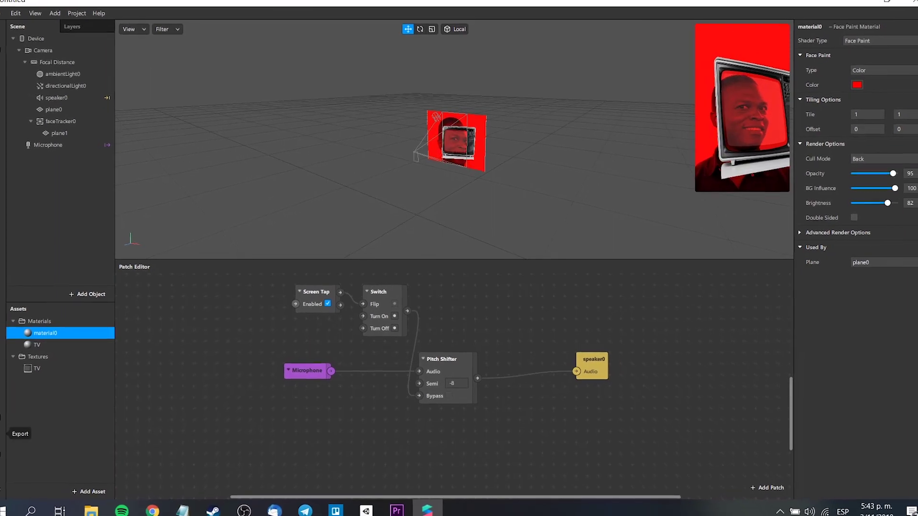
pyautogui.click(10, 429)
pyautogui.click(131, 366)
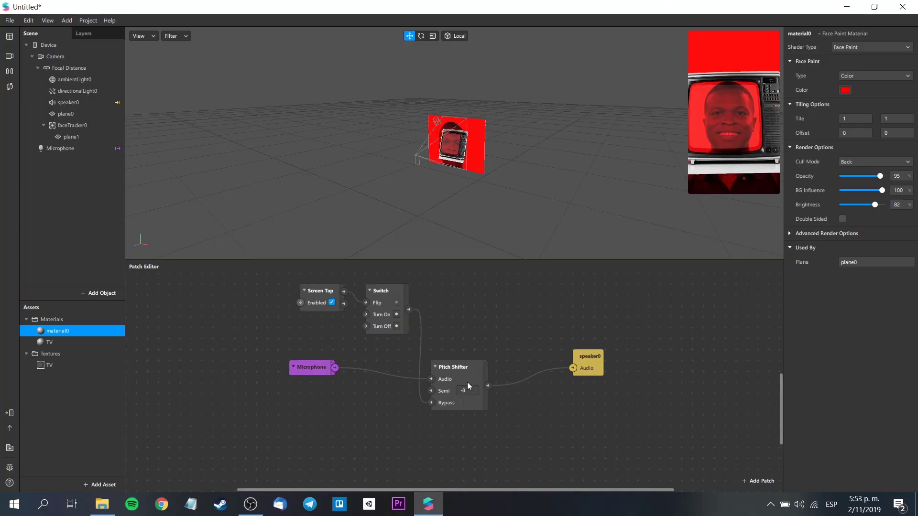
# Step: Delete the Pitch Shifter patch and insert a Reverb audio patch between the Microphone and speaker0 patches
pyautogui.press('Delete')
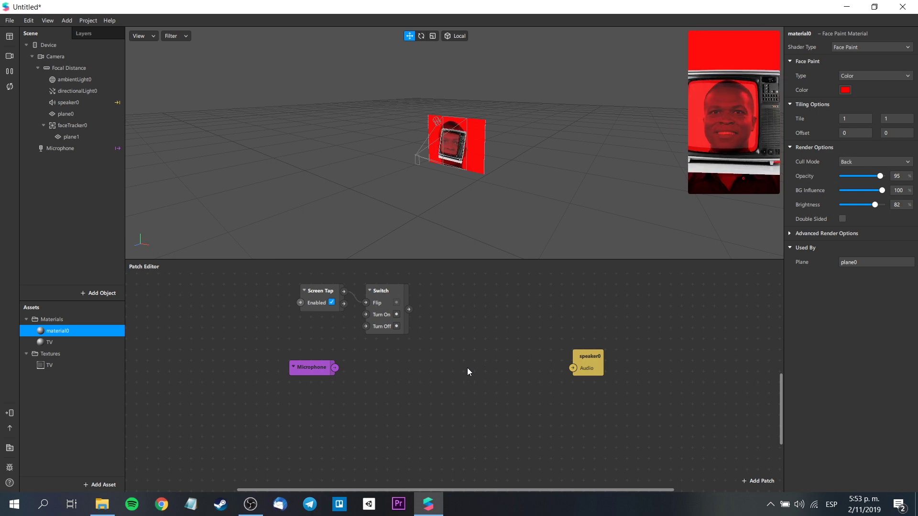
pyautogui.doubleClick(462, 368)
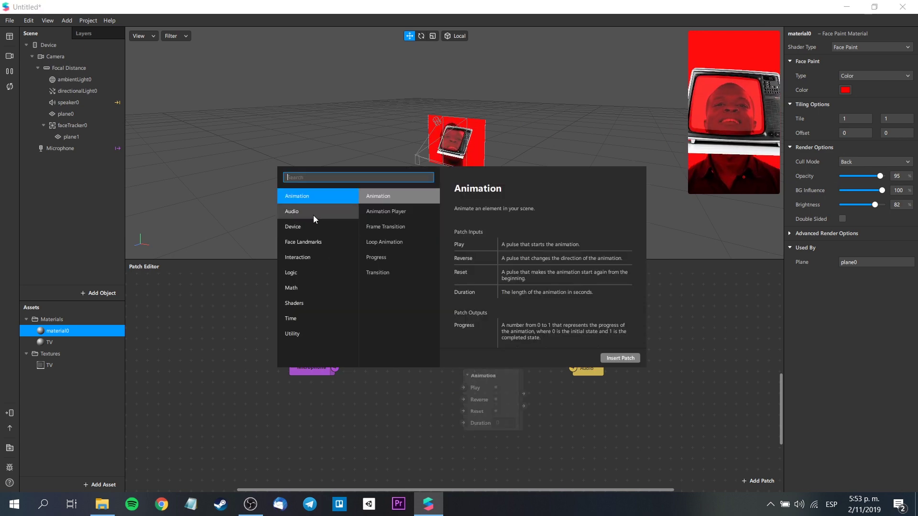
pyautogui.click(330, 213)
pyautogui.click(393, 335)
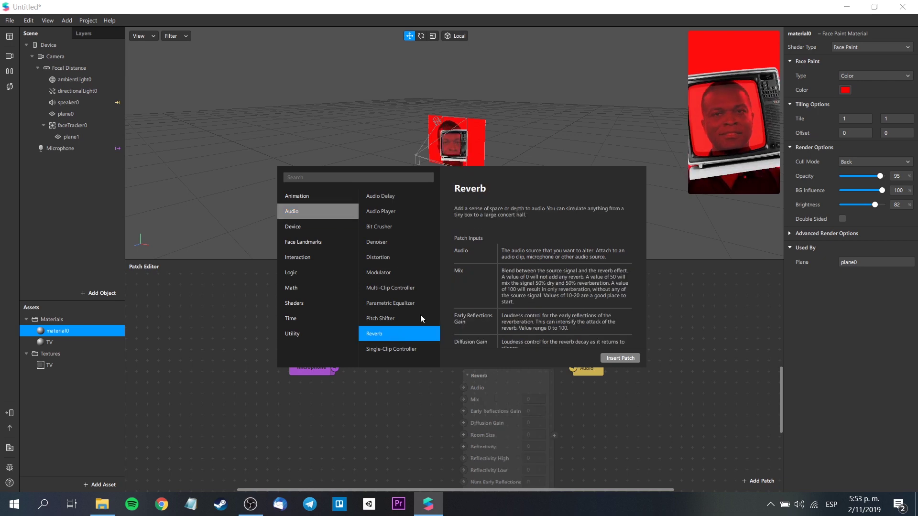
pyautogui.click(616, 356)
pyautogui.moveTo(488, 375); pyautogui.dragTo(444, 355)
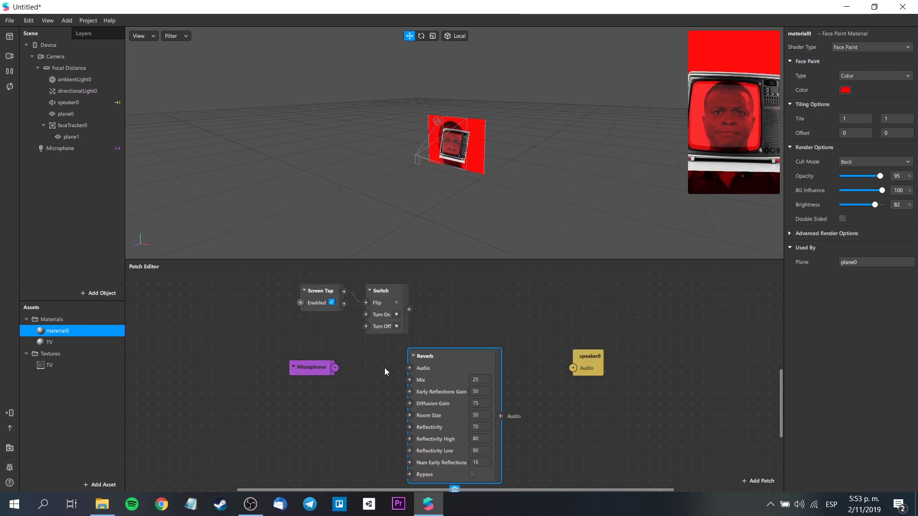
# Step: Wire the Microphone into the Reverb's Audio input, its output into speaker0, and the Switch output into its Bypass
pyautogui.moveTo(336, 368); pyautogui.dragTo(405, 368)
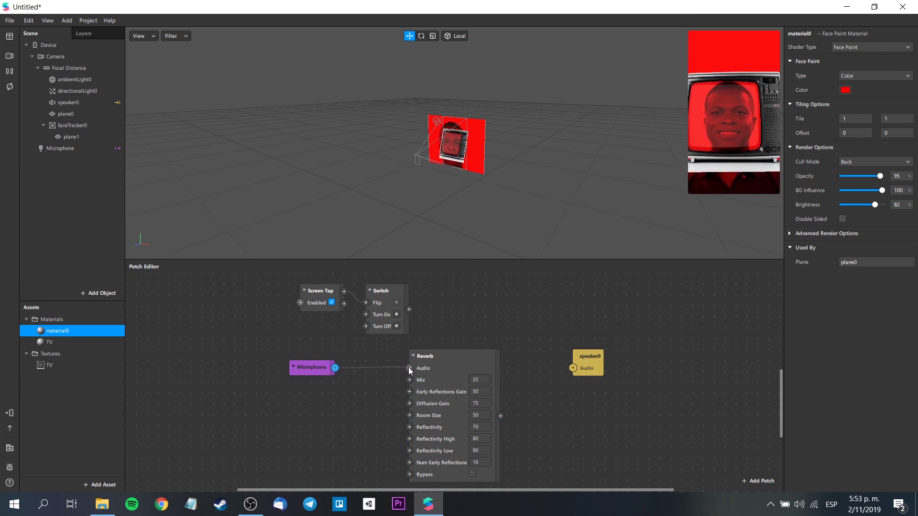
pyautogui.moveTo(500, 416); pyautogui.dragTo(578, 373)
pyautogui.moveTo(448, 357); pyautogui.dragTo(470, 345)
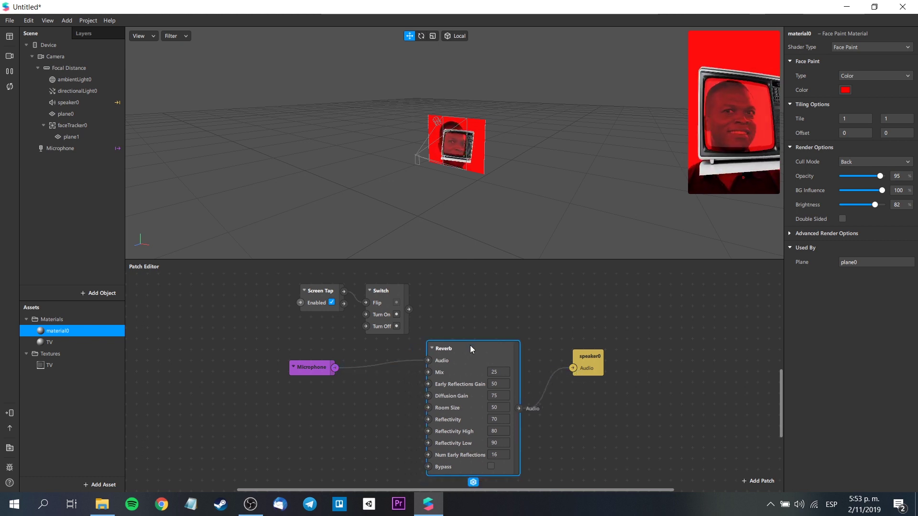
pyautogui.moveTo(408, 310); pyautogui.dragTo(430, 463)
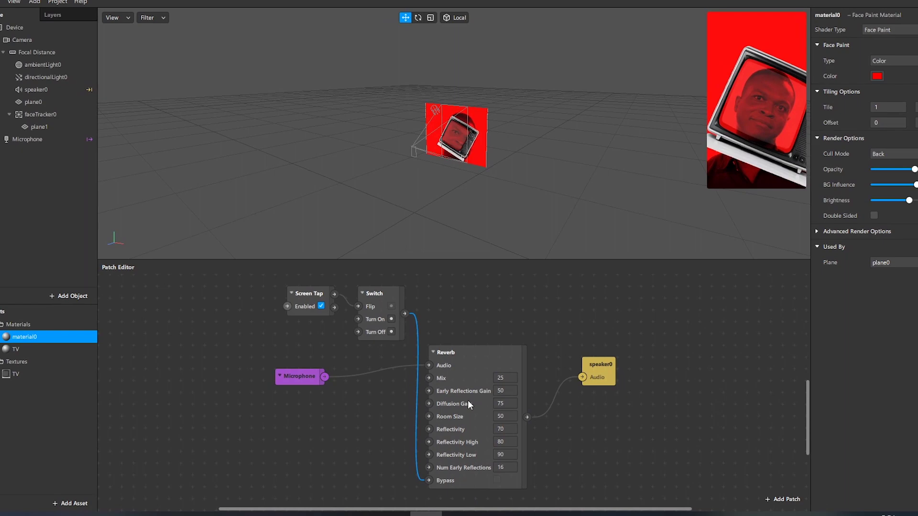
# Step: Set the Reverb's Room Size to 100, Reflectivity to 30 and Early Reflections Gain to 40
pyautogui.click(497, 416)
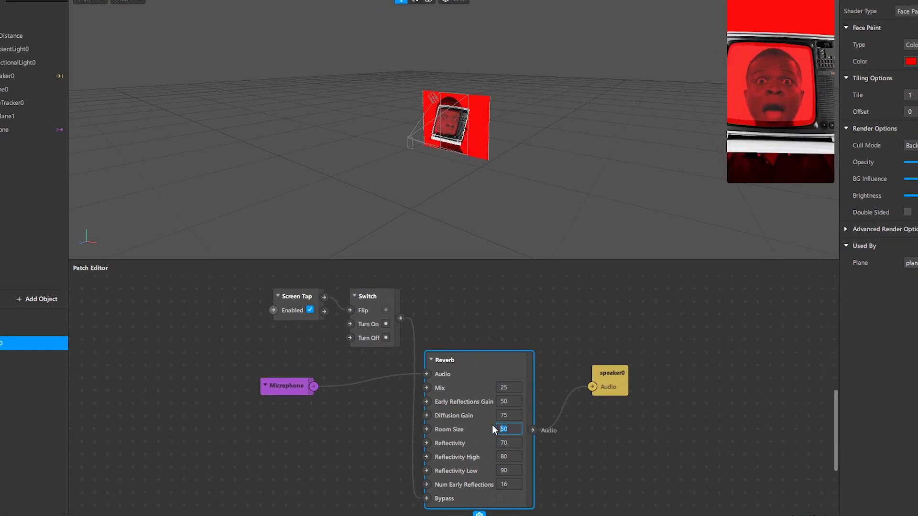
pyautogui.write('100')
pyautogui.press('Return')
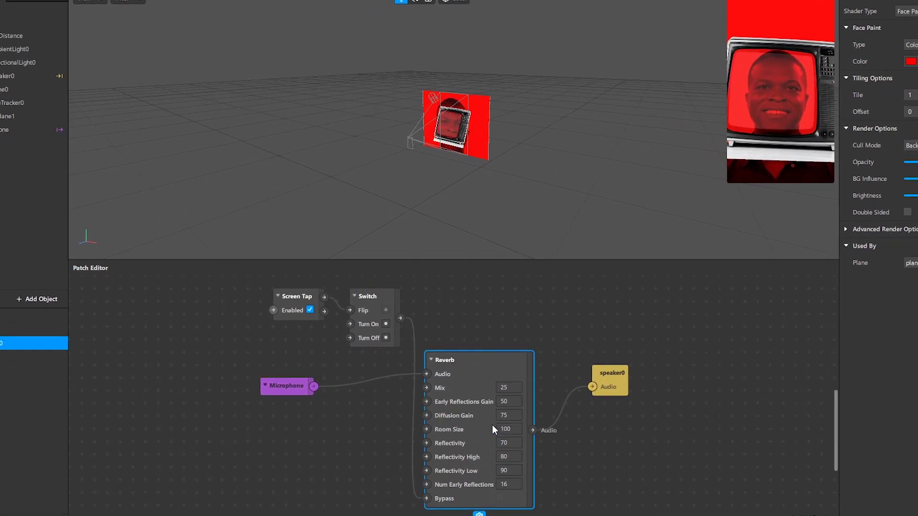
pyautogui.click(514, 443)
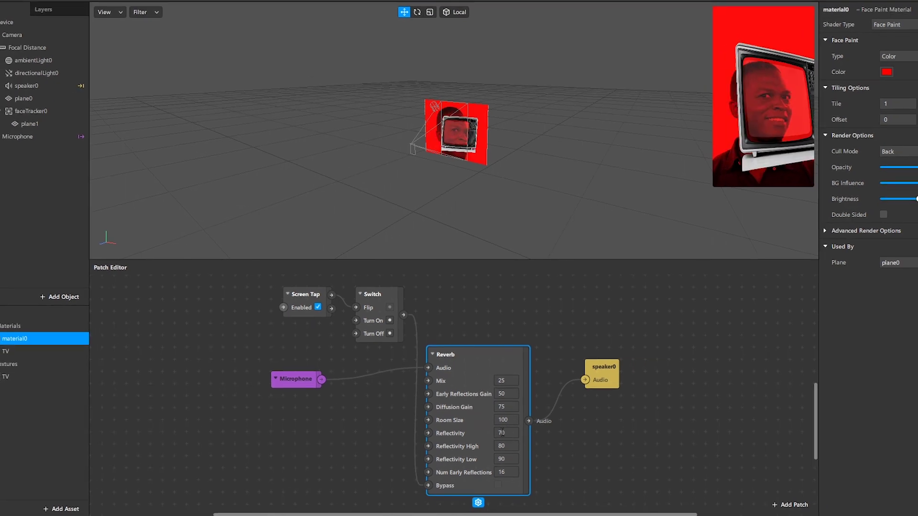
pyautogui.press('BackSpace')
pyautogui.write('3')
pyautogui.click(518, 392)
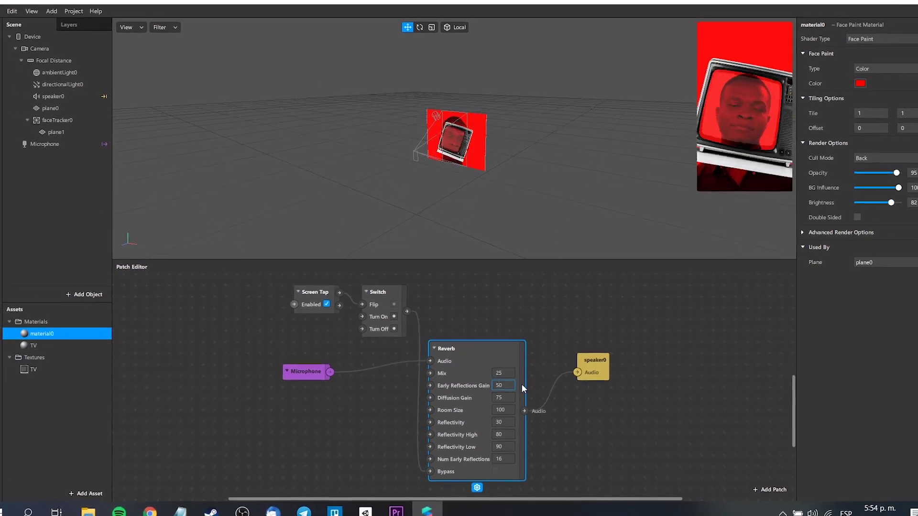
pyautogui.press('BackSpace')
pyautogui.write('4')
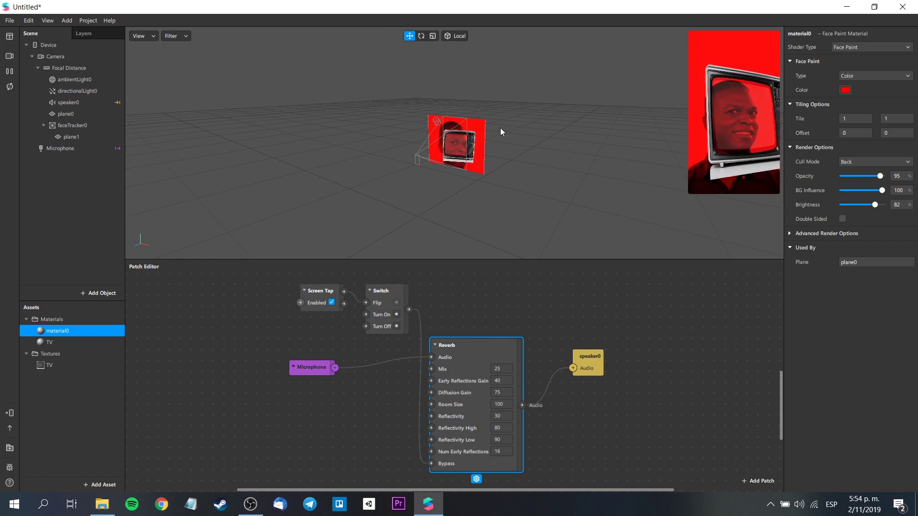
# Step: Change material0's color to light blue and send the effect to the Facebook Camera for testing
pyautogui.click(93, 135)
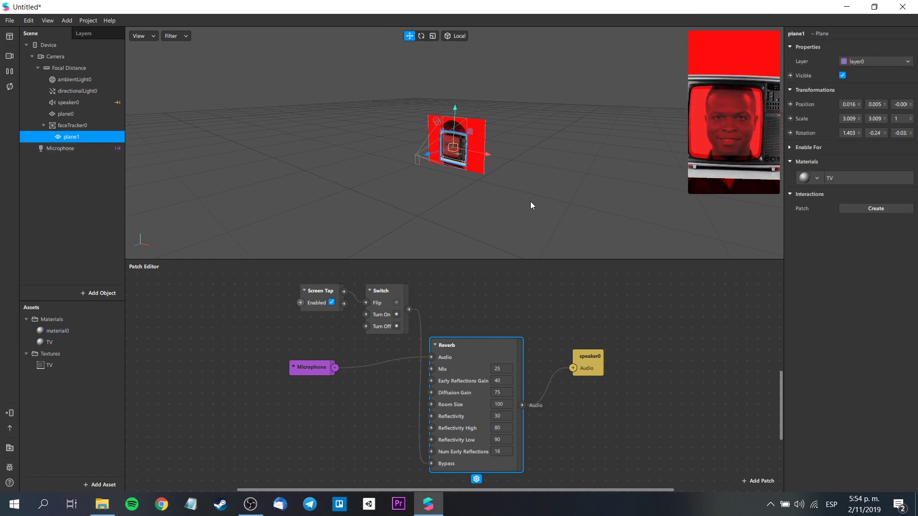
pyautogui.doubleClick(62, 332)
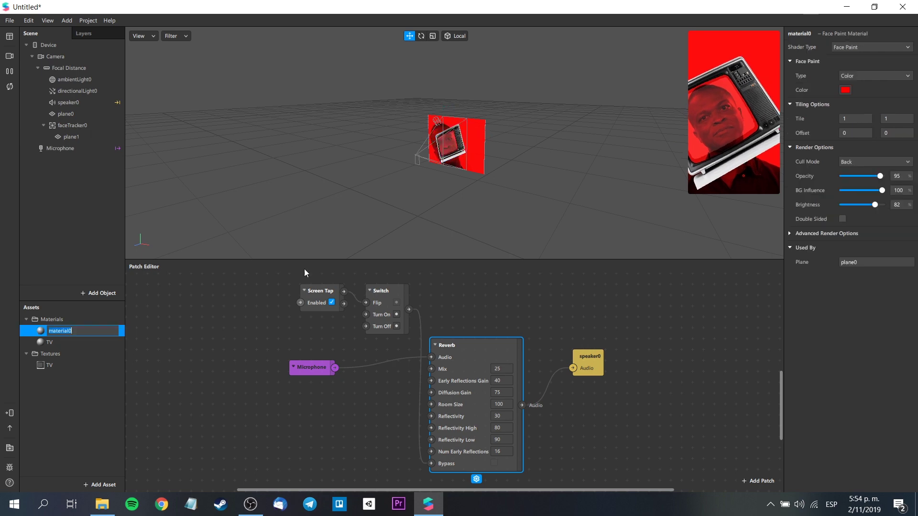
pyautogui.click(849, 90)
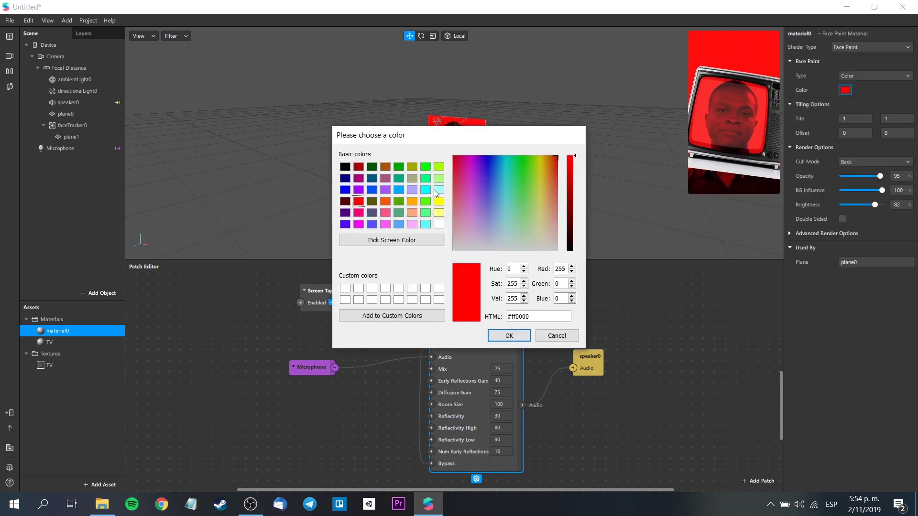
pyautogui.click(399, 190)
pyautogui.click(509, 336)
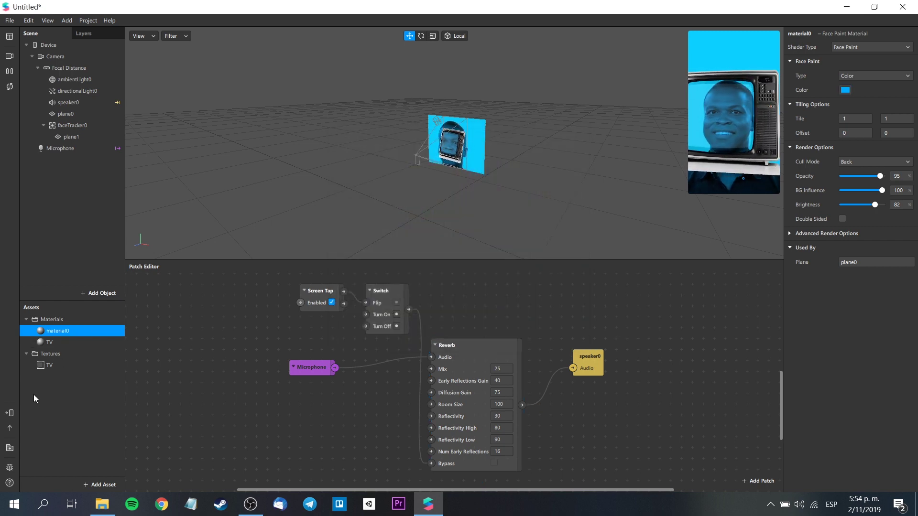
pyautogui.click(11, 414)
pyautogui.click(127, 366)
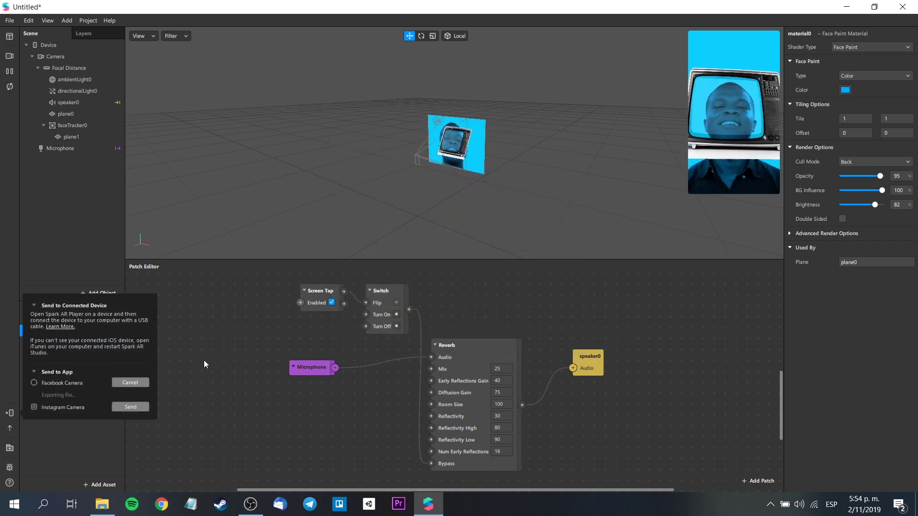